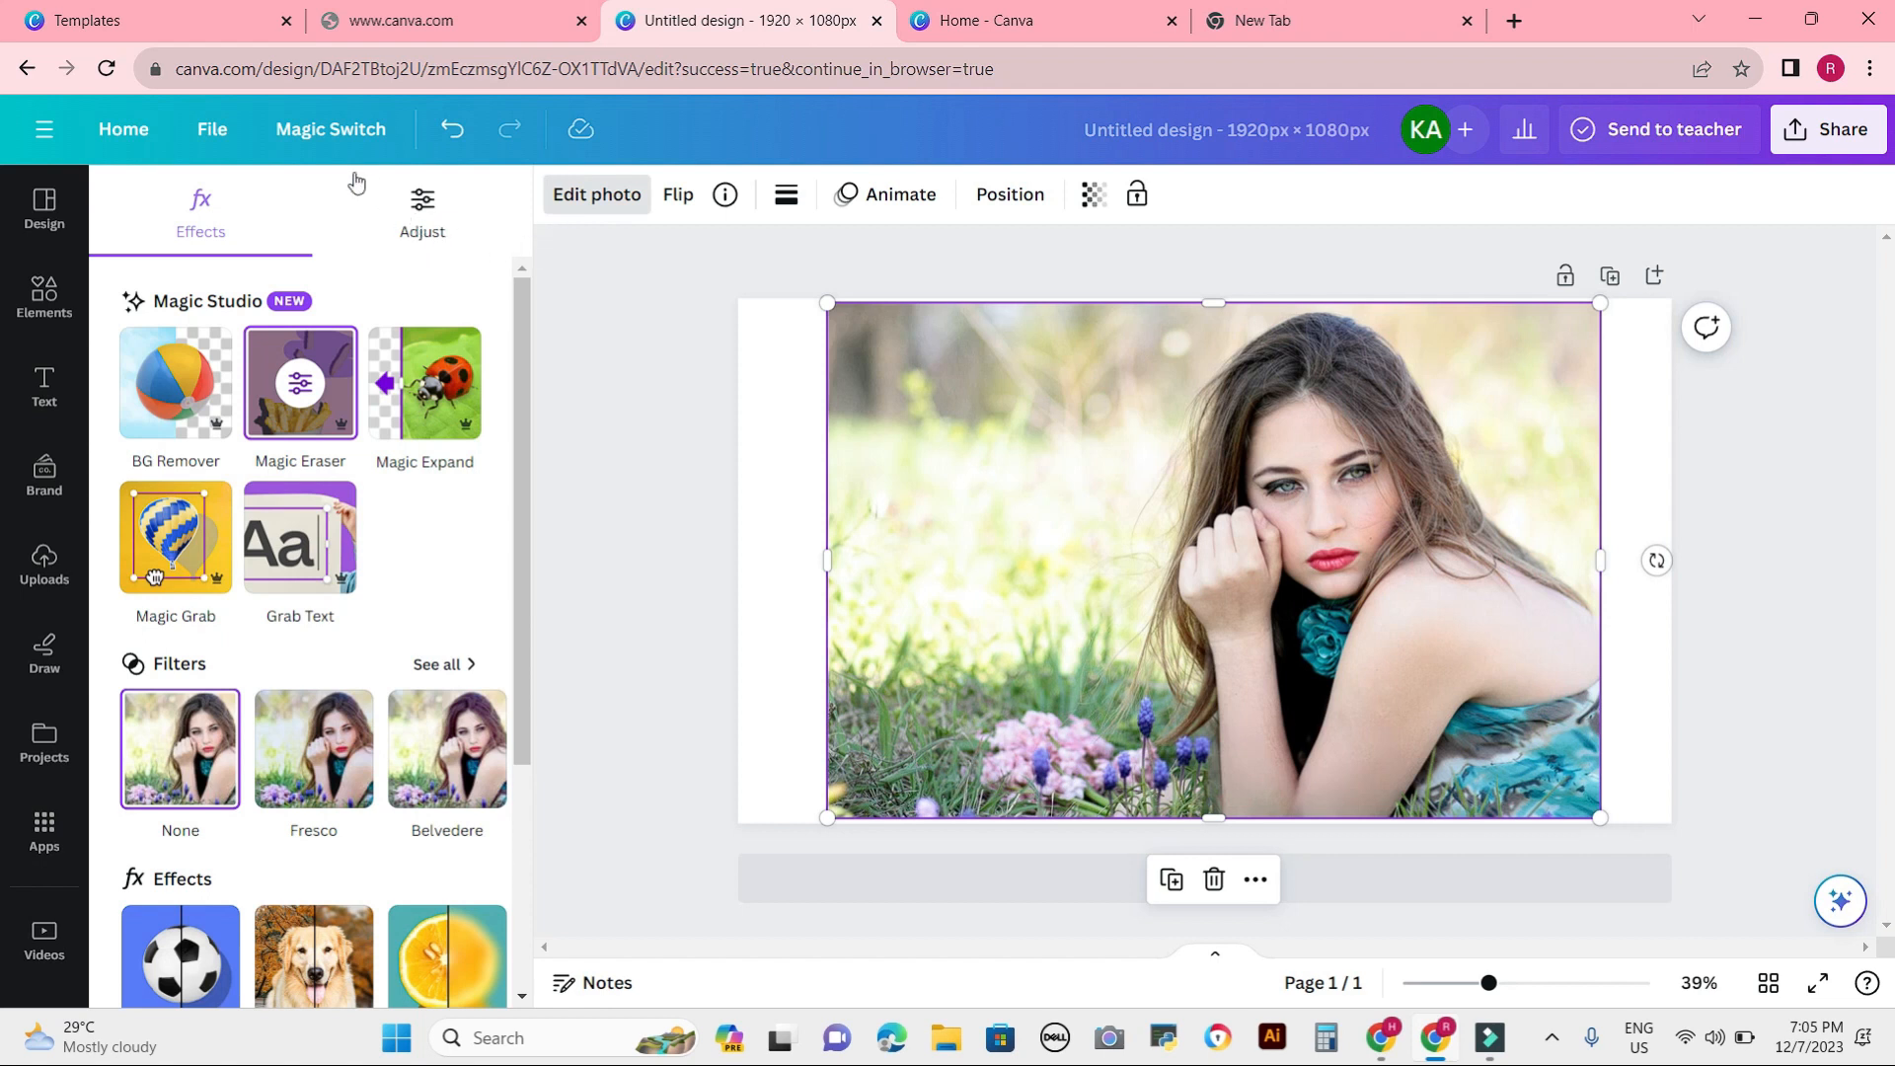
Turn only the photo's foreground black and white by setting its Vibrance and Saturation to -100.
click(419, 204)
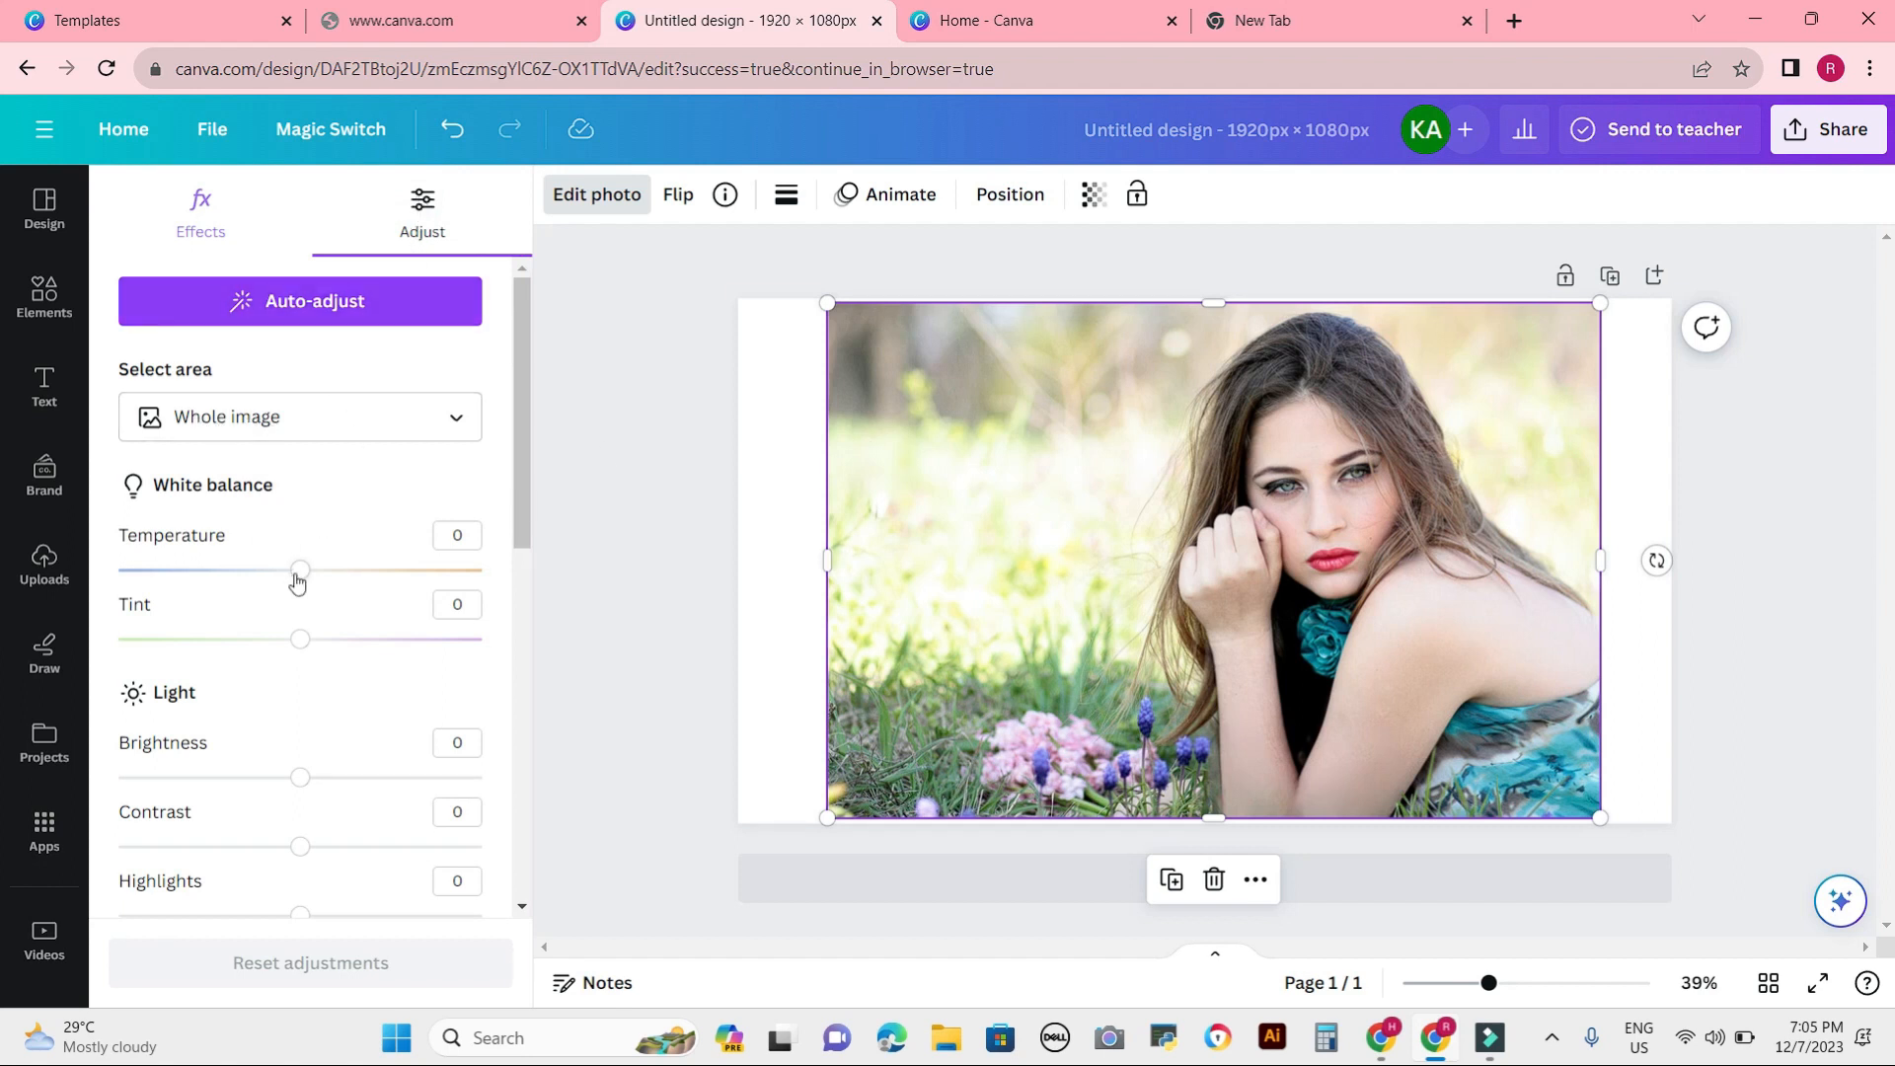
mouse_move(298, 580)
mouse_down()
mouse_move(372, 569)
mouse_move(165, 570)
mouse_move(307, 558)
mouse_up()
mouse_move(300, 639)
mouse_down()
mouse_move(405, 643)
mouse_move(117, 649)
mouse_move(308, 657)
mouse_up()
click(451, 419)
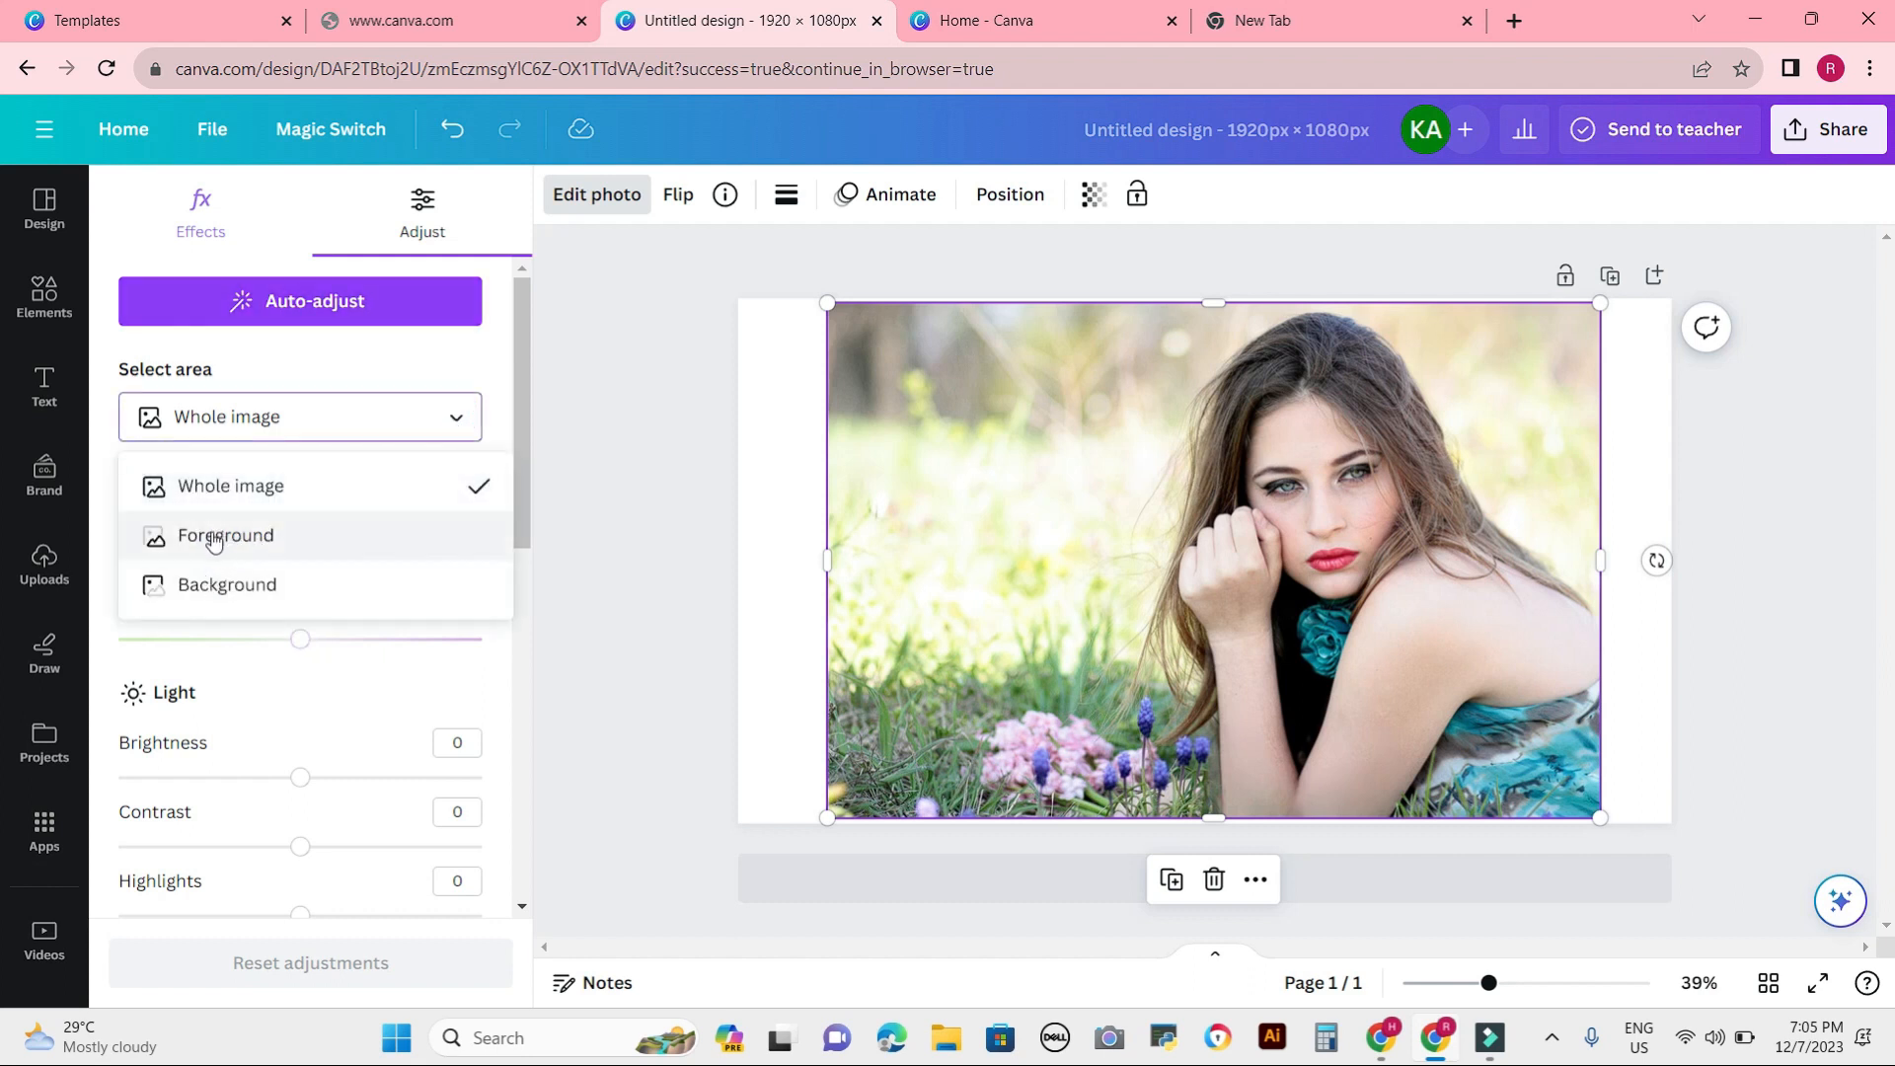
click(214, 538)
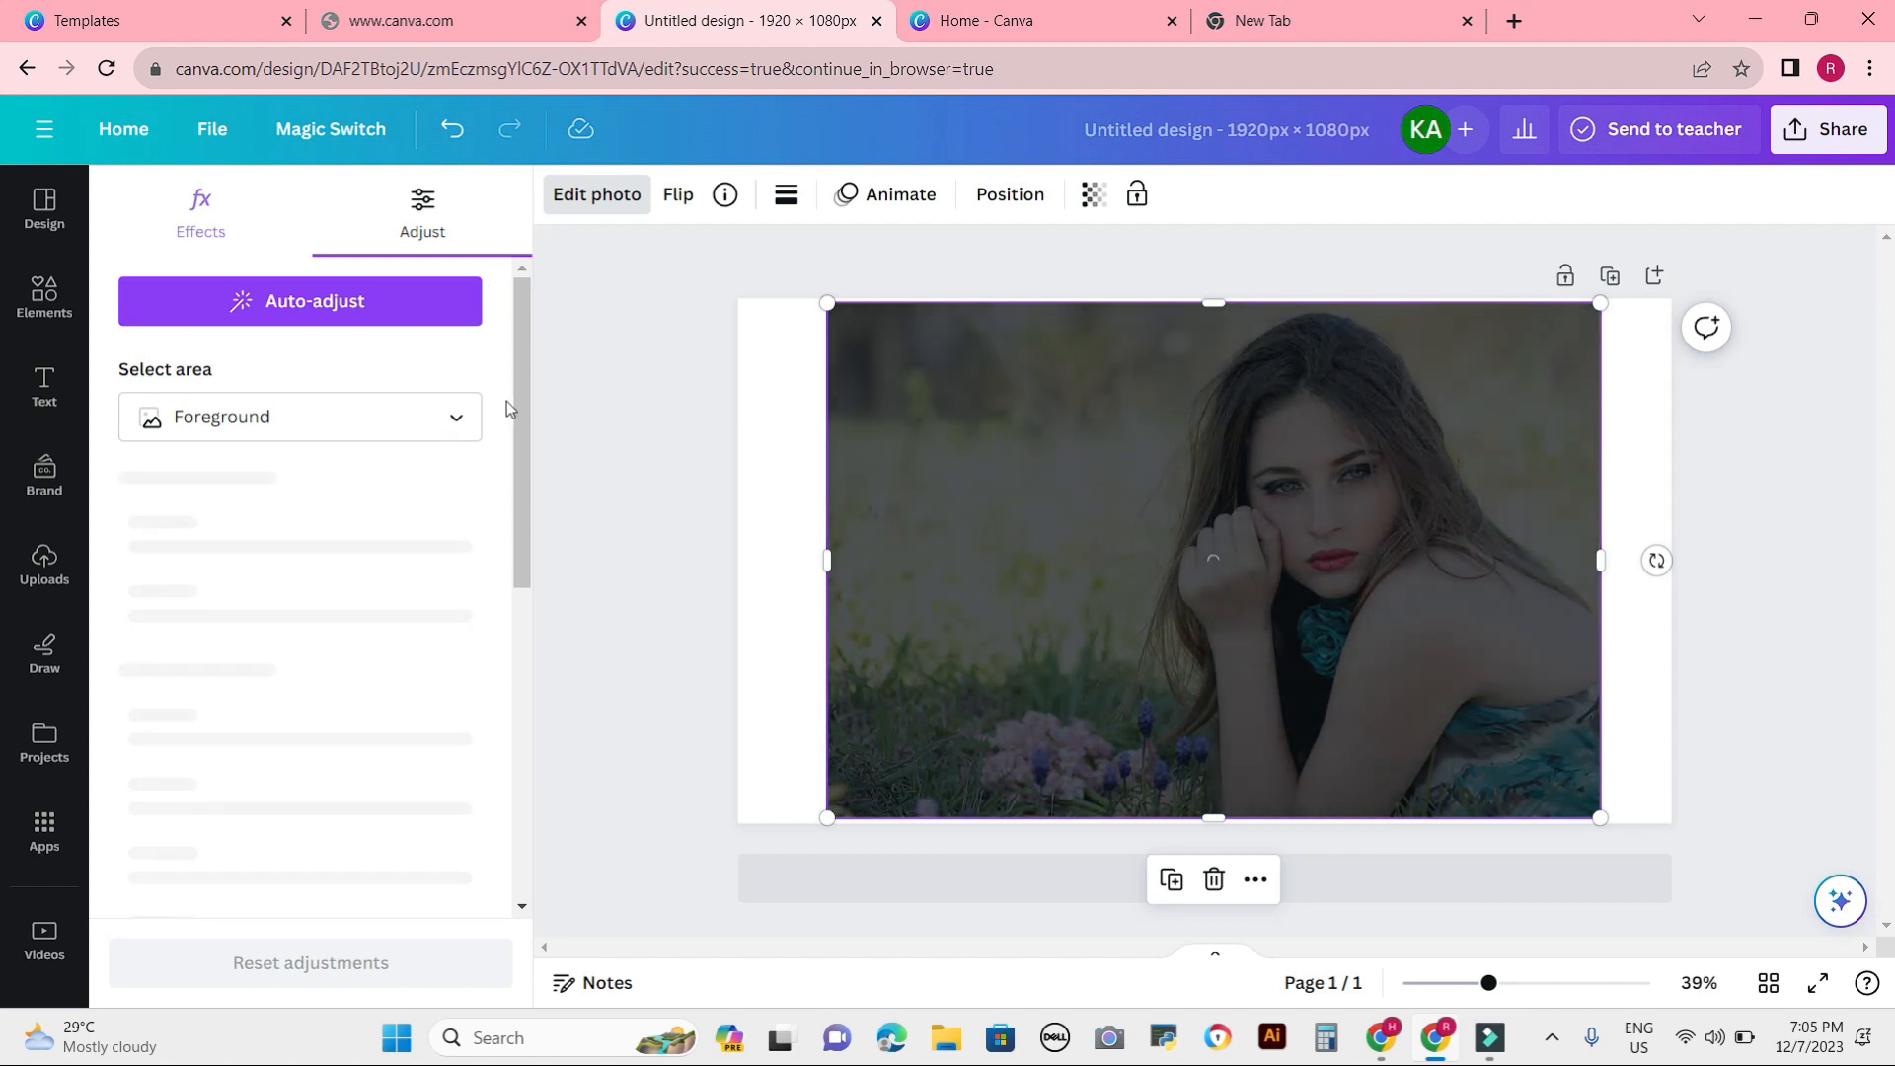
drag(519, 394, 533, 707)
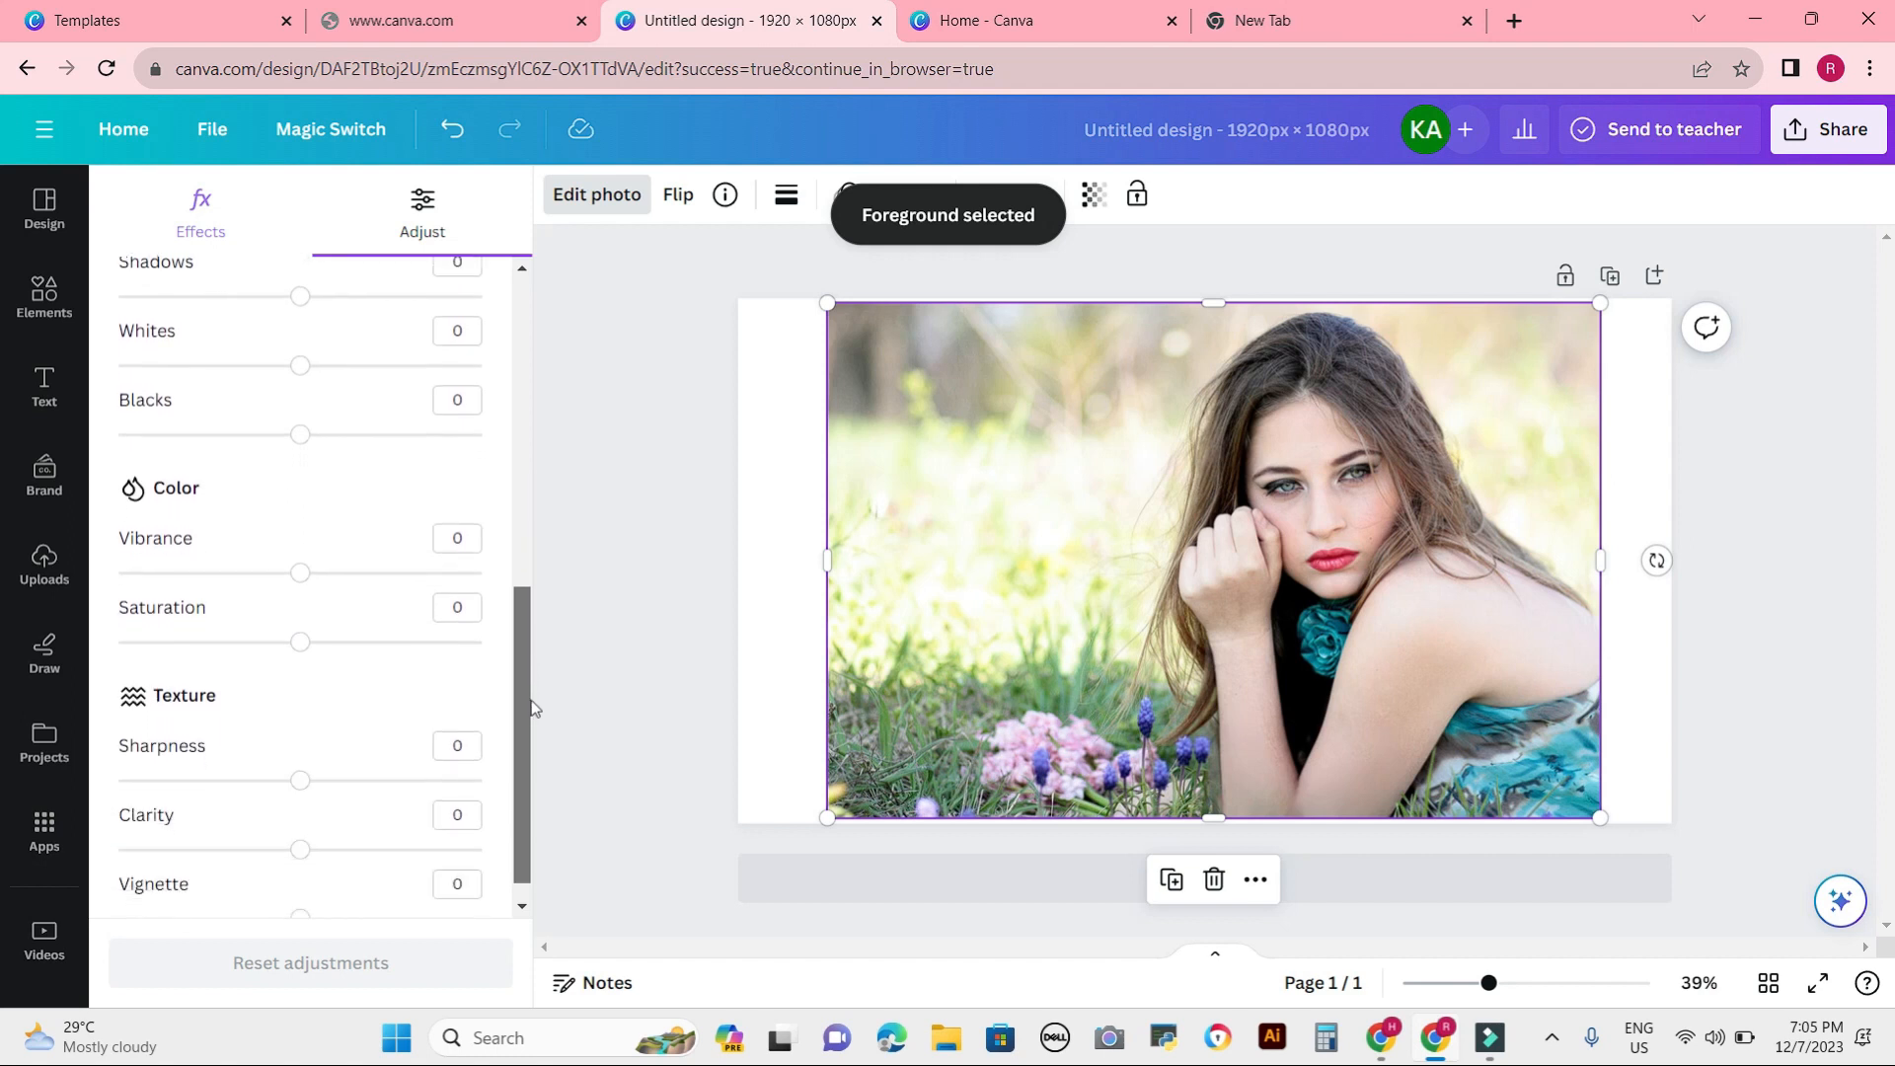
drag(298, 572, 117, 574)
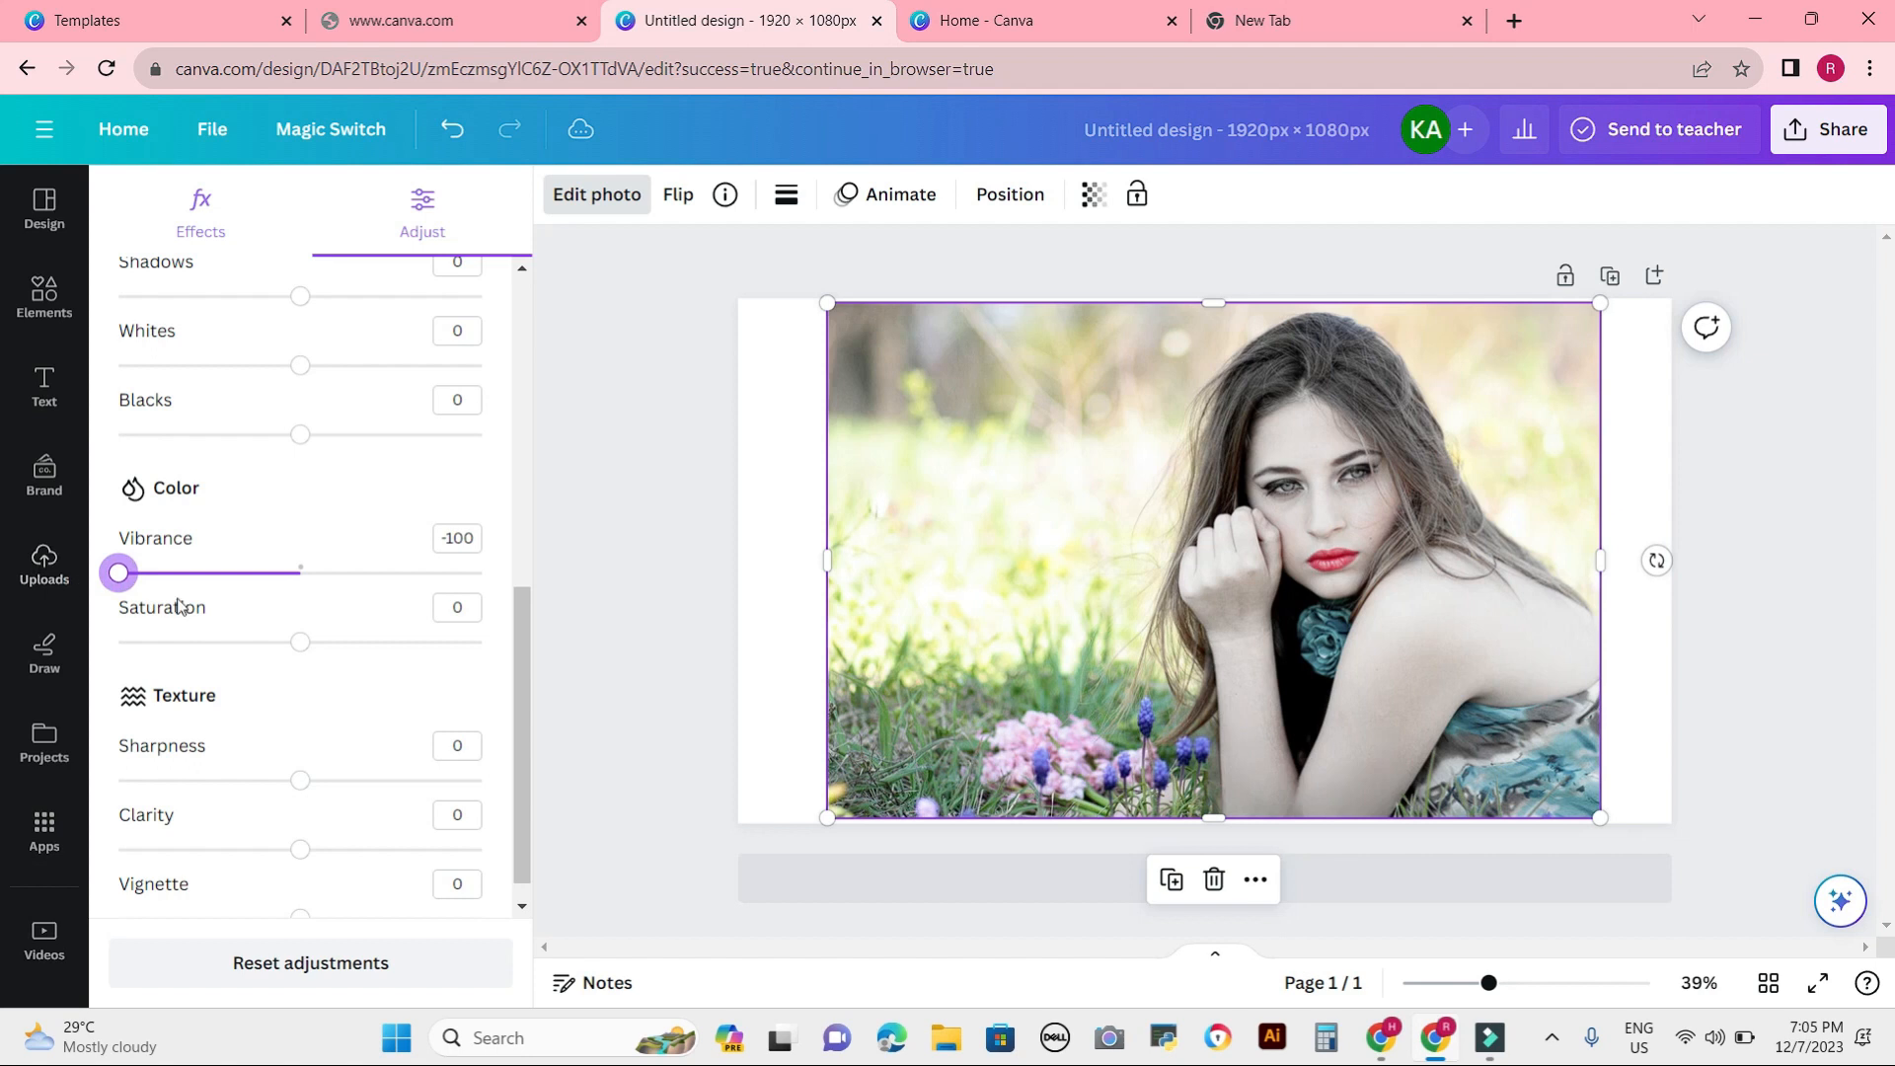
drag(296, 645, 112, 647)
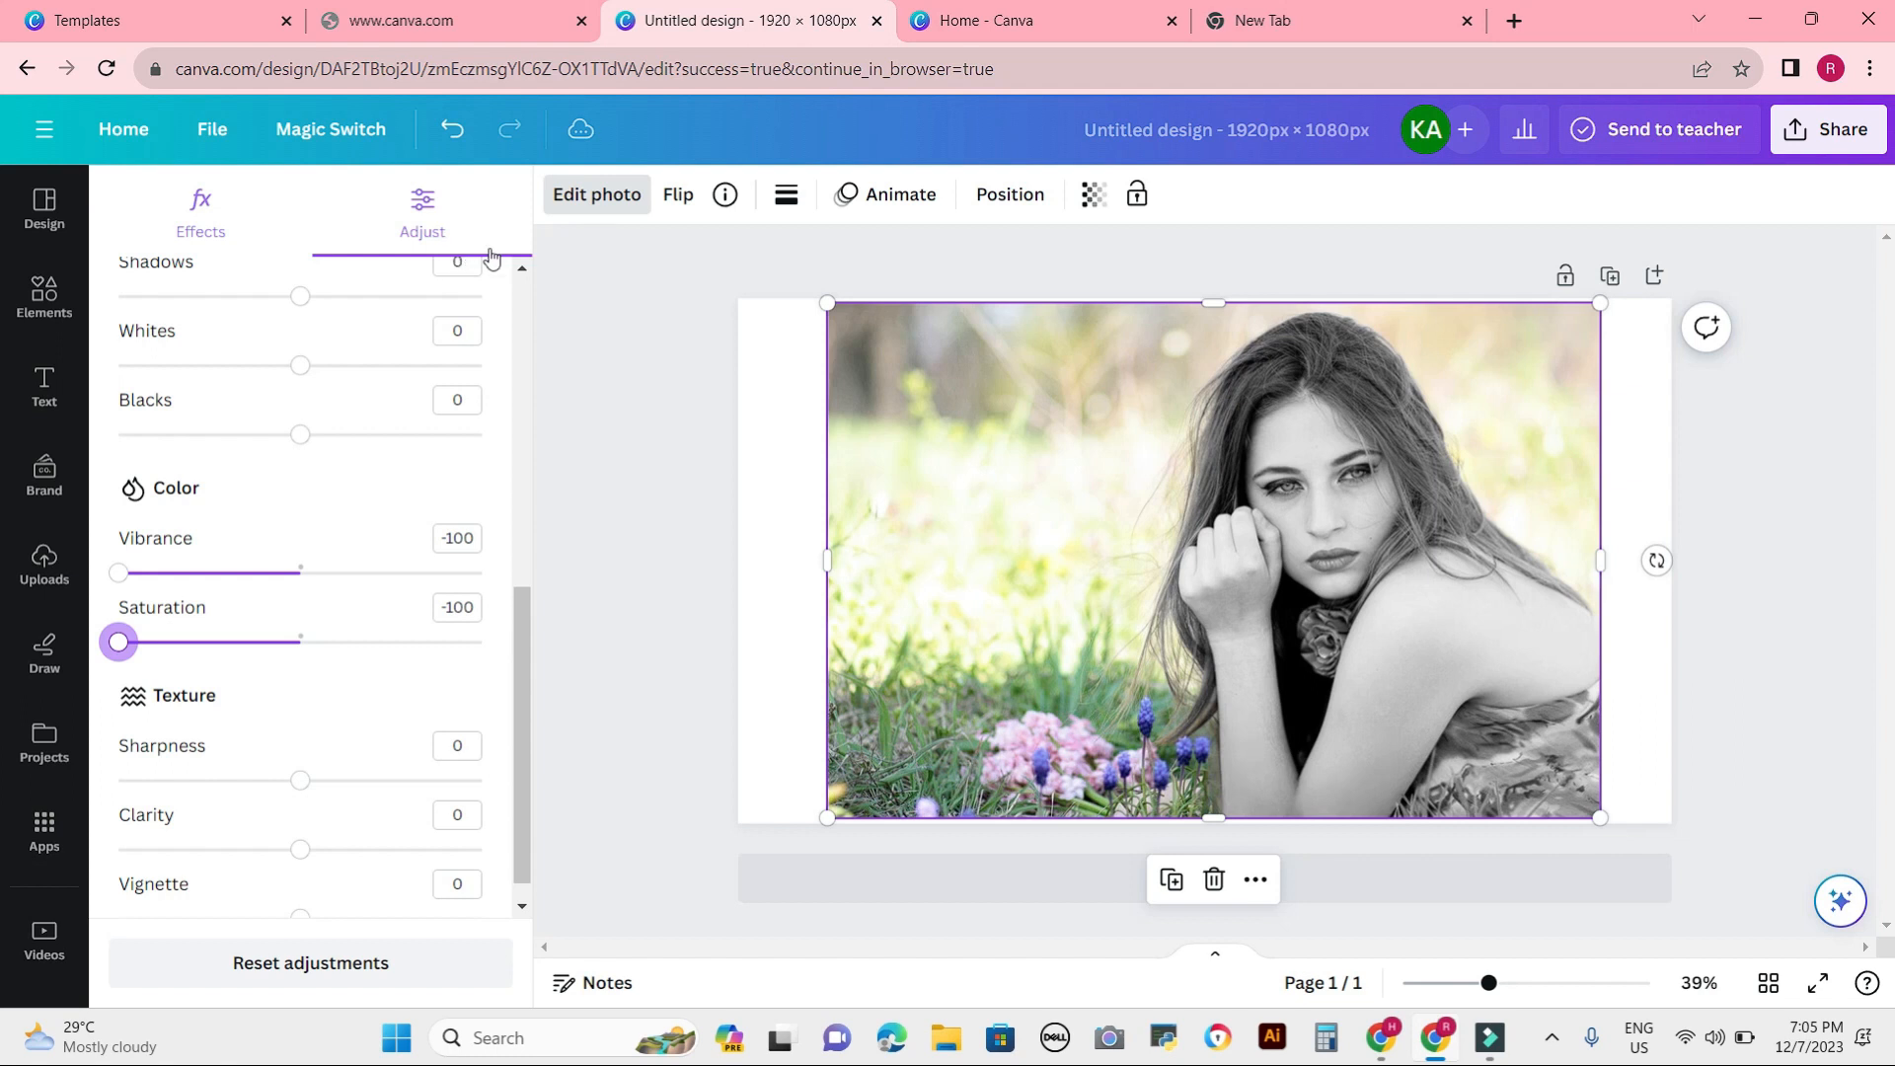
Undo the Saturation and Vibrance changes made to the foreground.
click(452, 136)
click(452, 136)
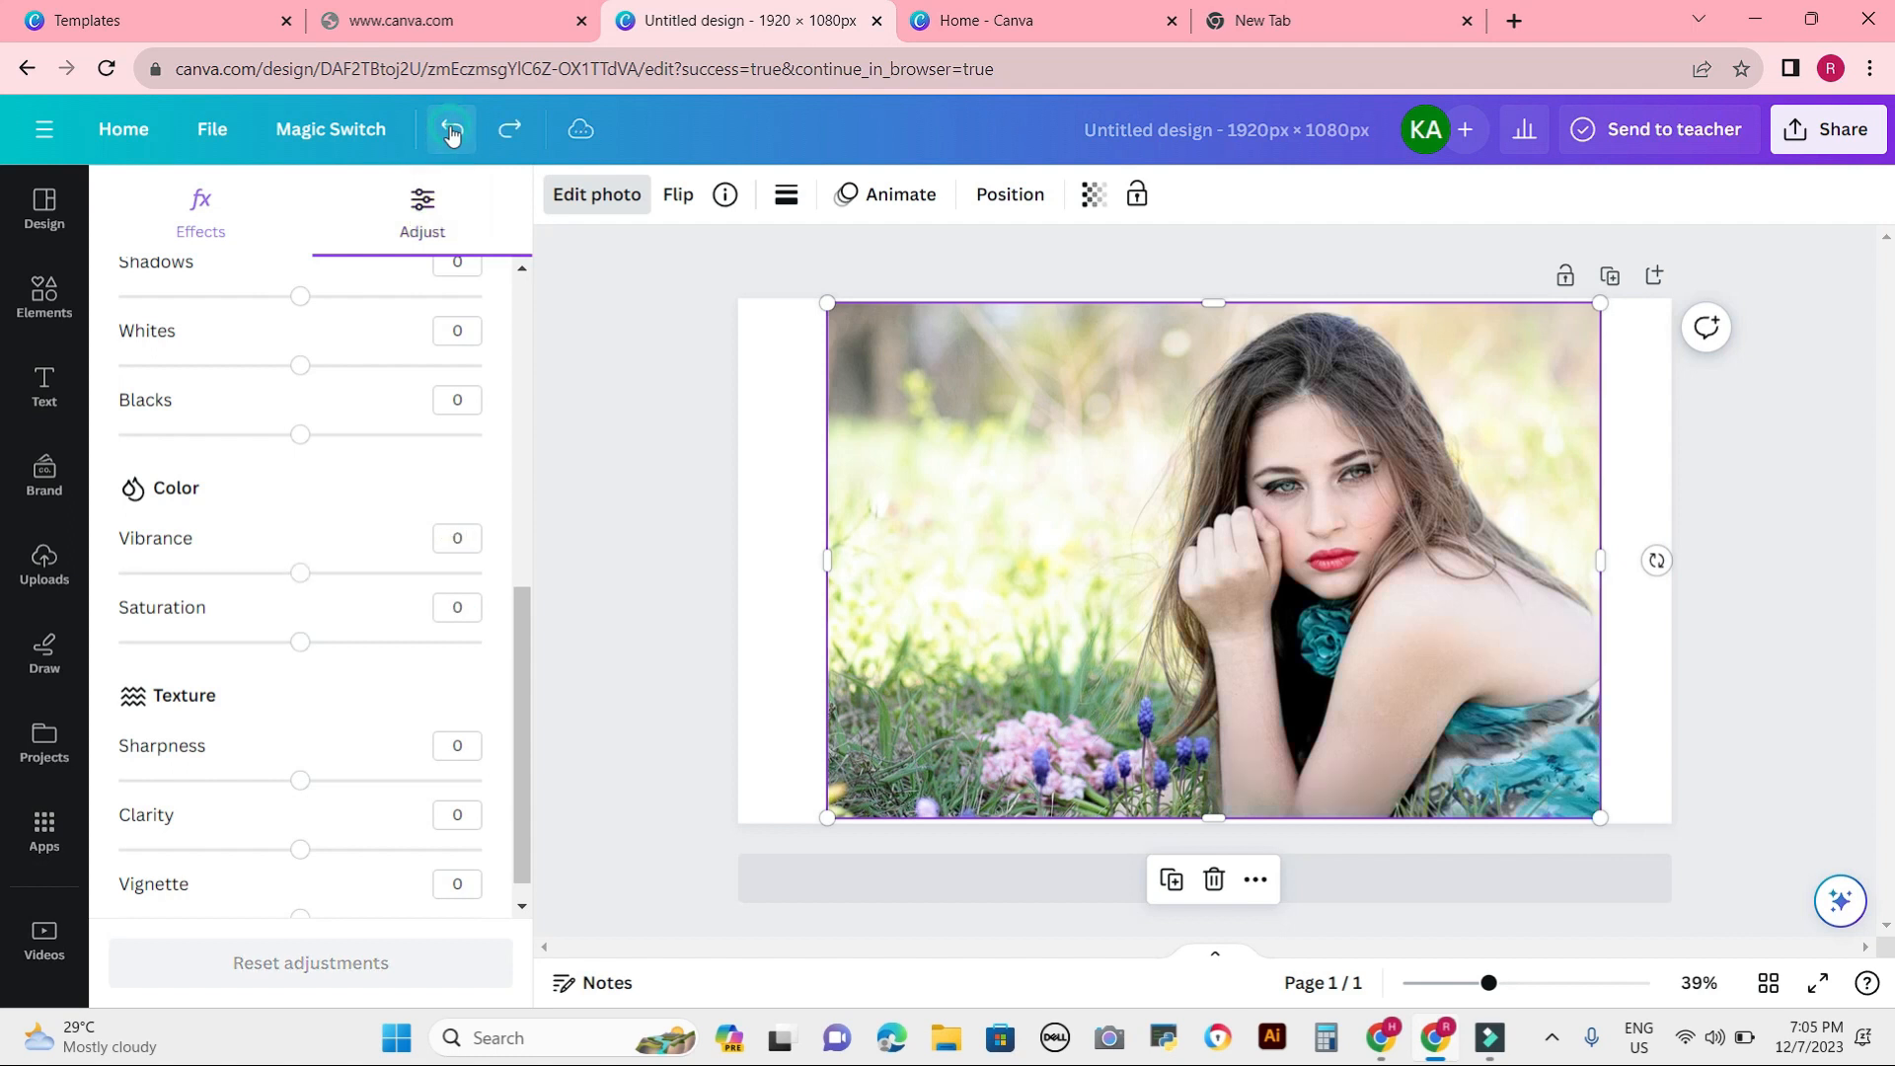
Desaturate only the photo's background by setting its Vibrance to -100 and lowering its Saturation to the minimum.
drag(513, 638, 490, 314)
click(431, 423)
click(391, 468)
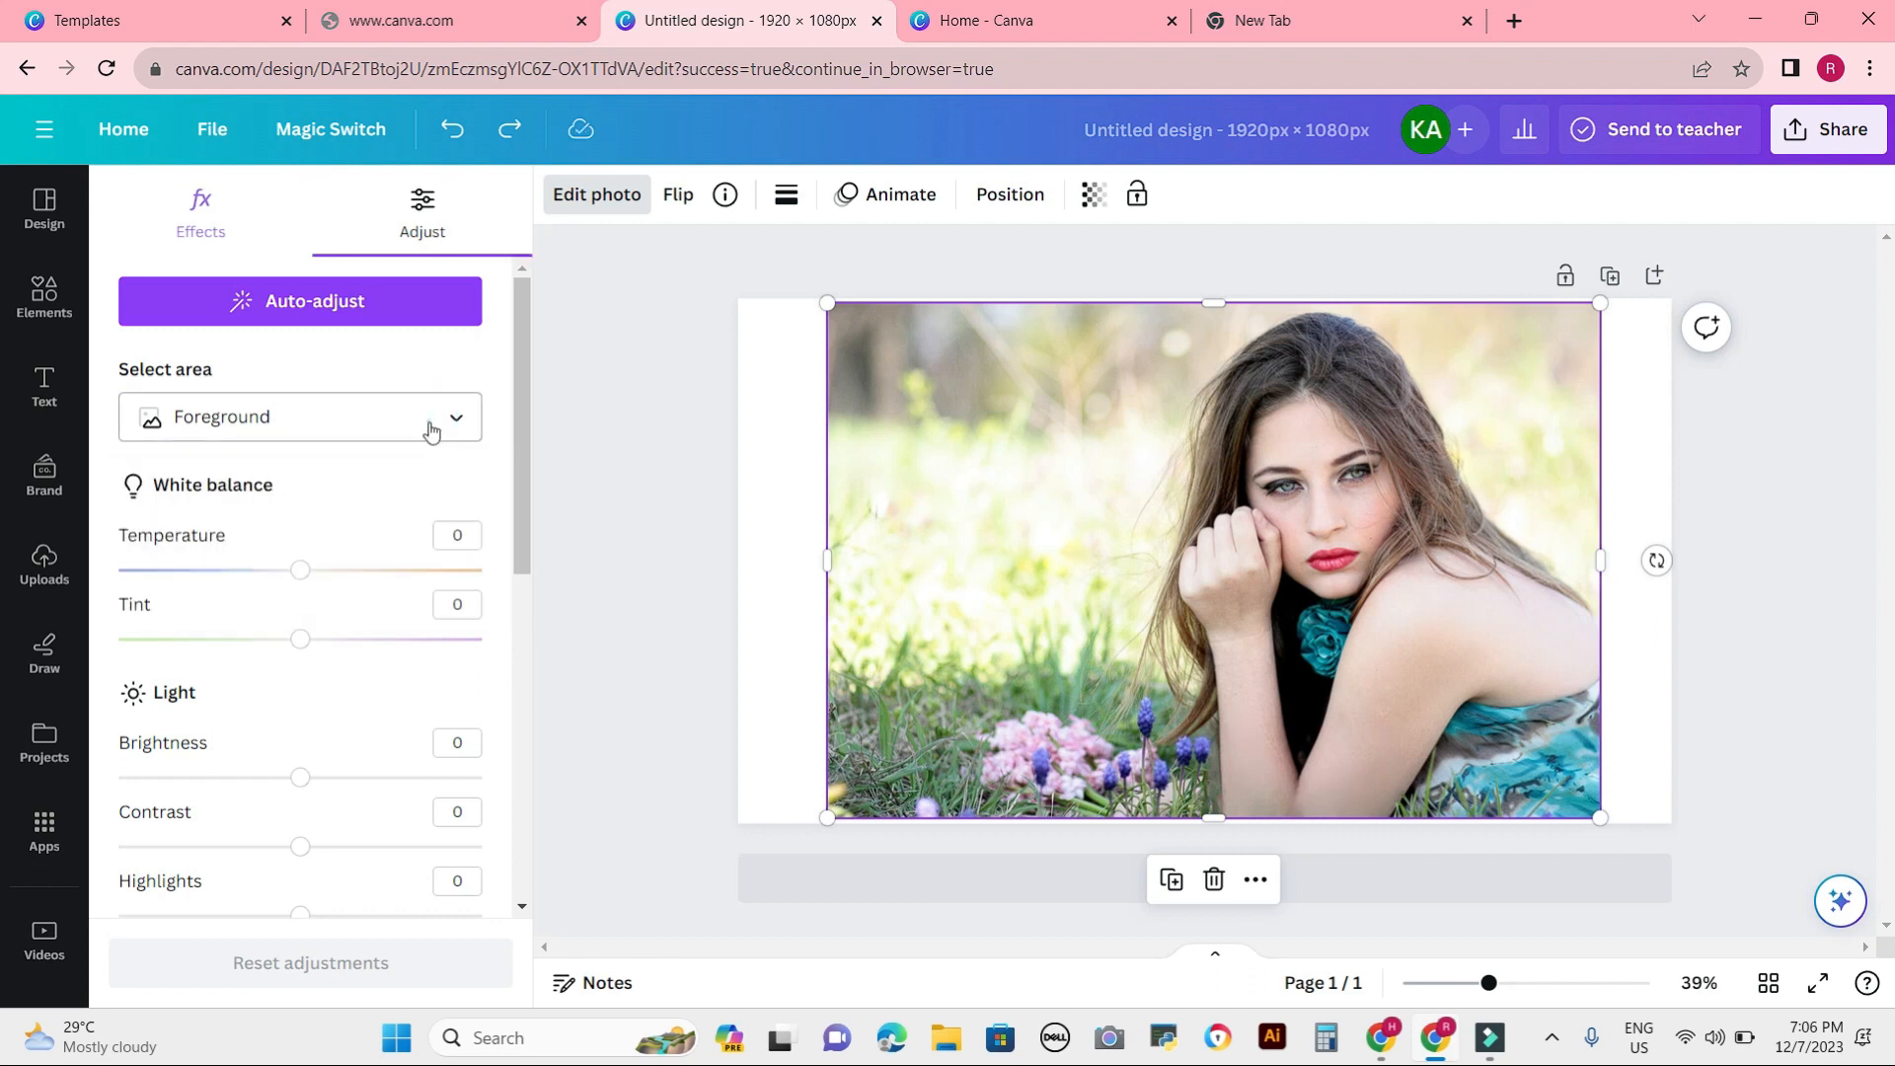
click(428, 422)
click(304, 590)
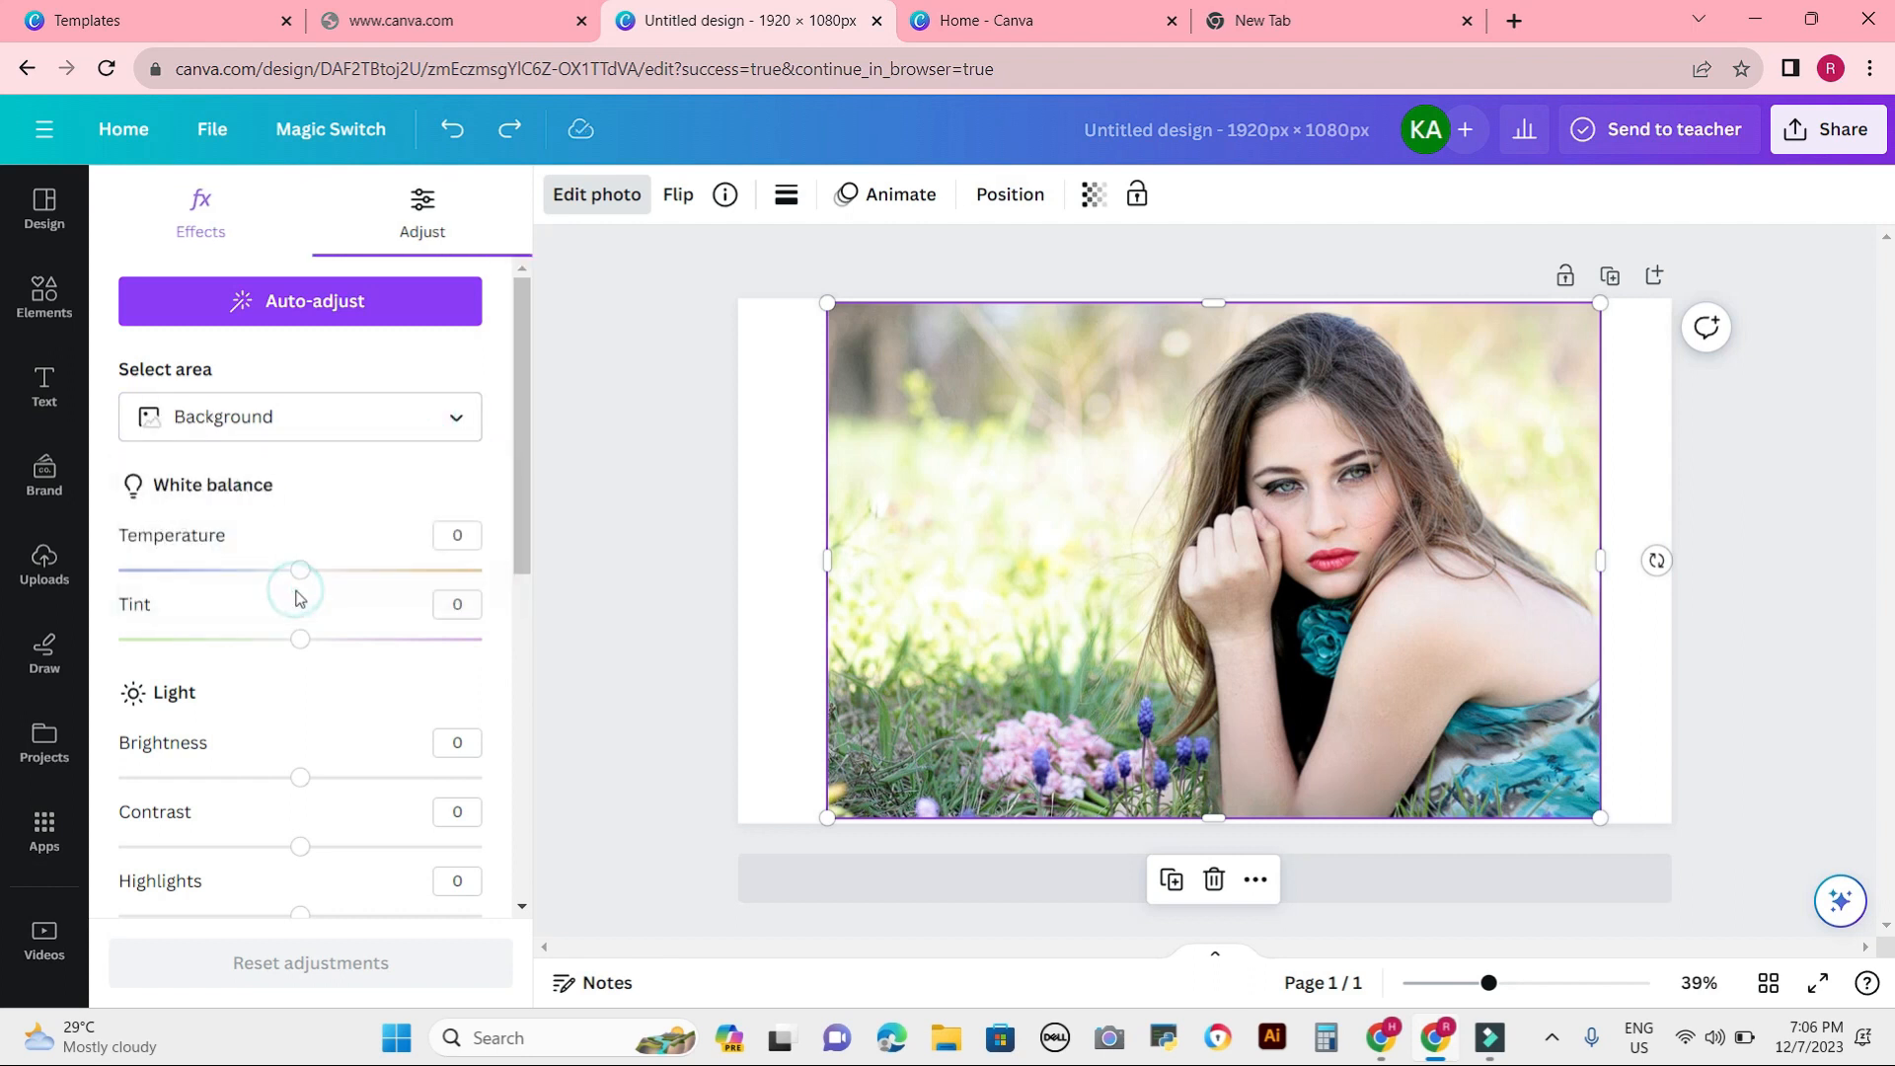
drag(521, 418, 550, 779)
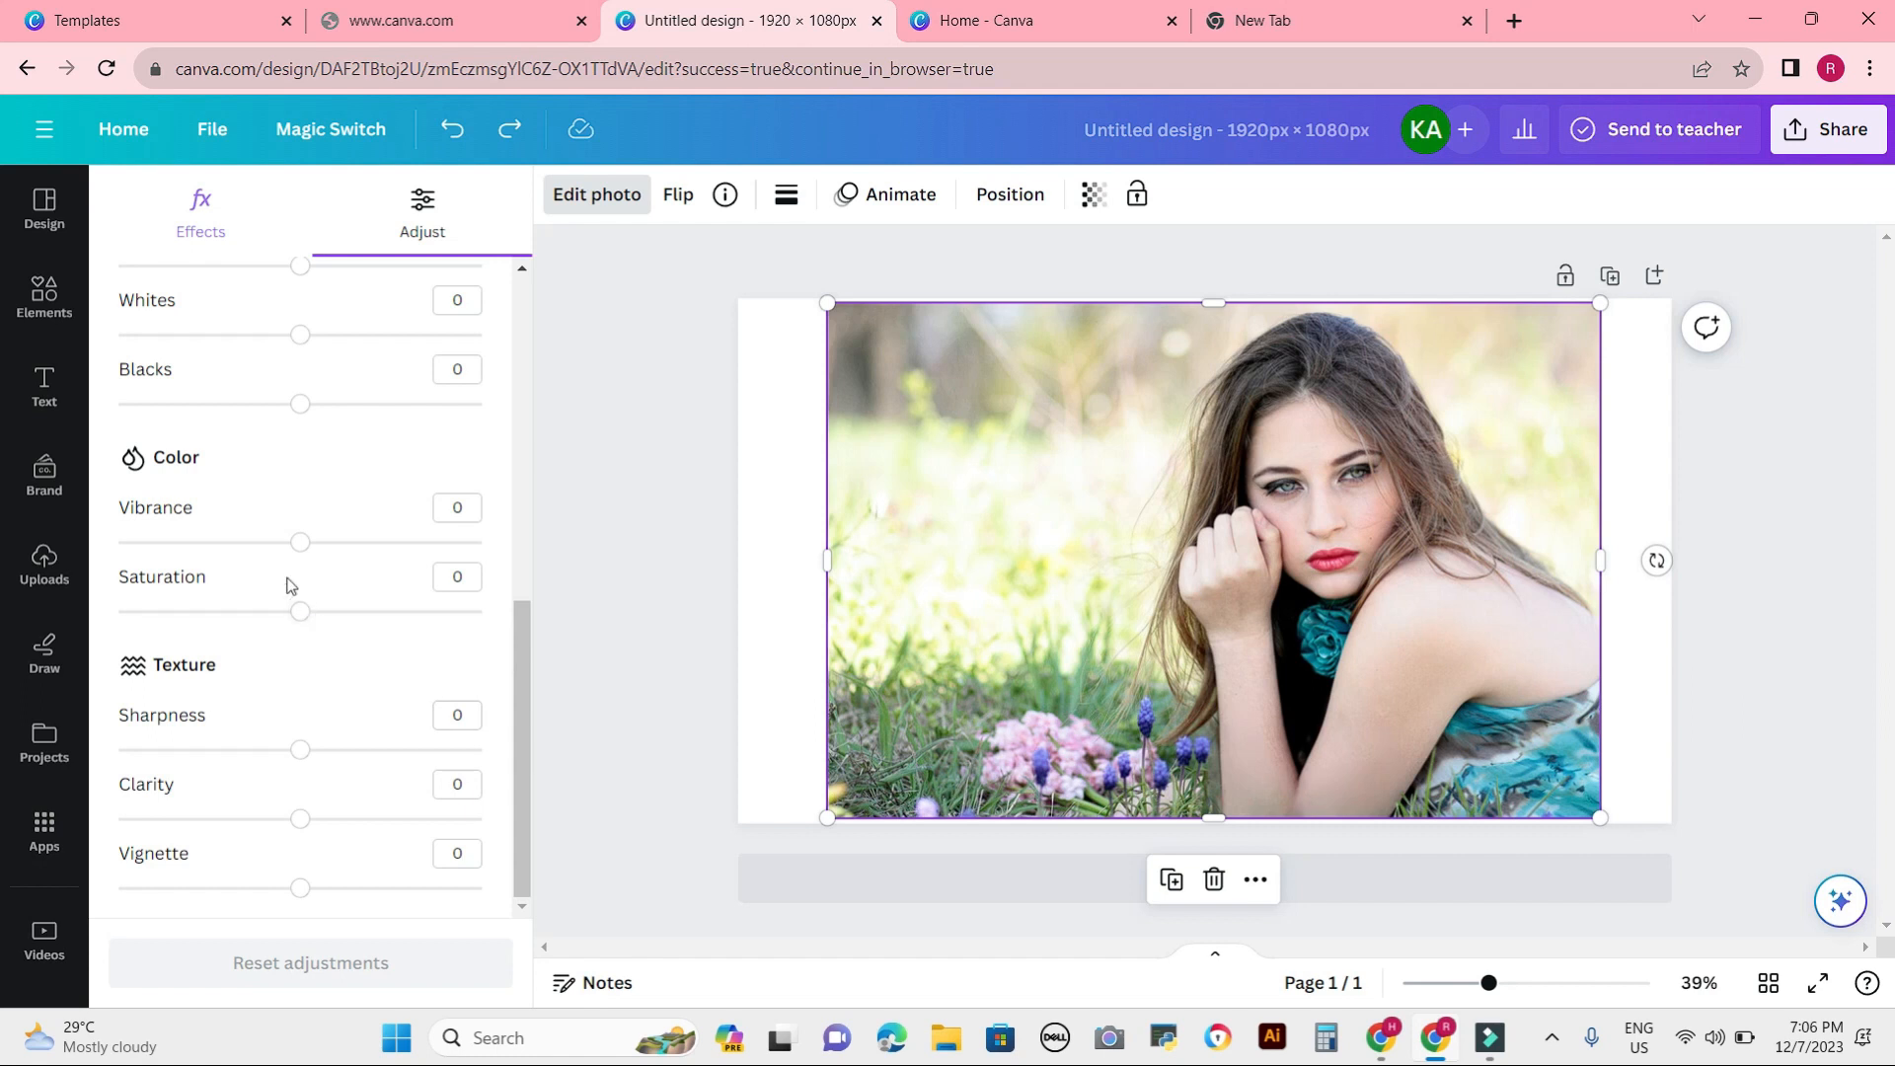
drag(297, 550, 12, 536)
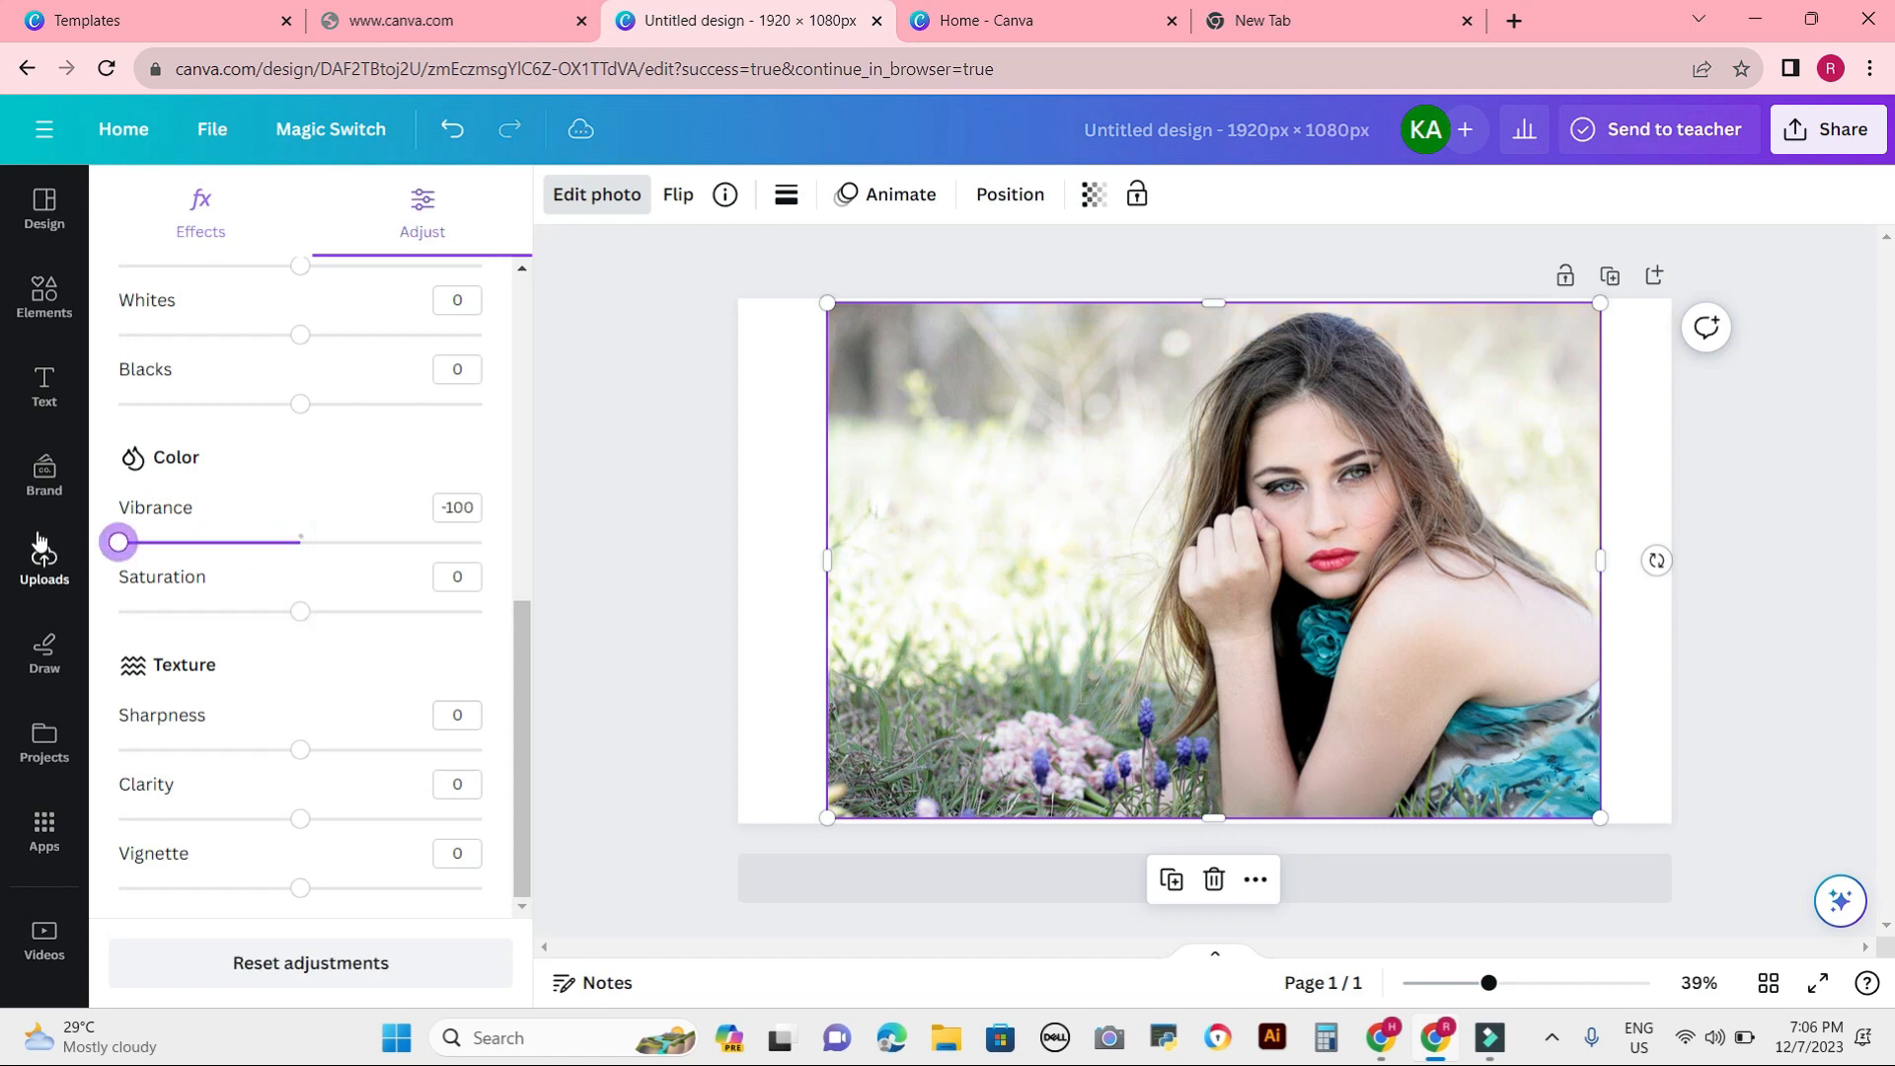
drag(300, 612, 10, 592)
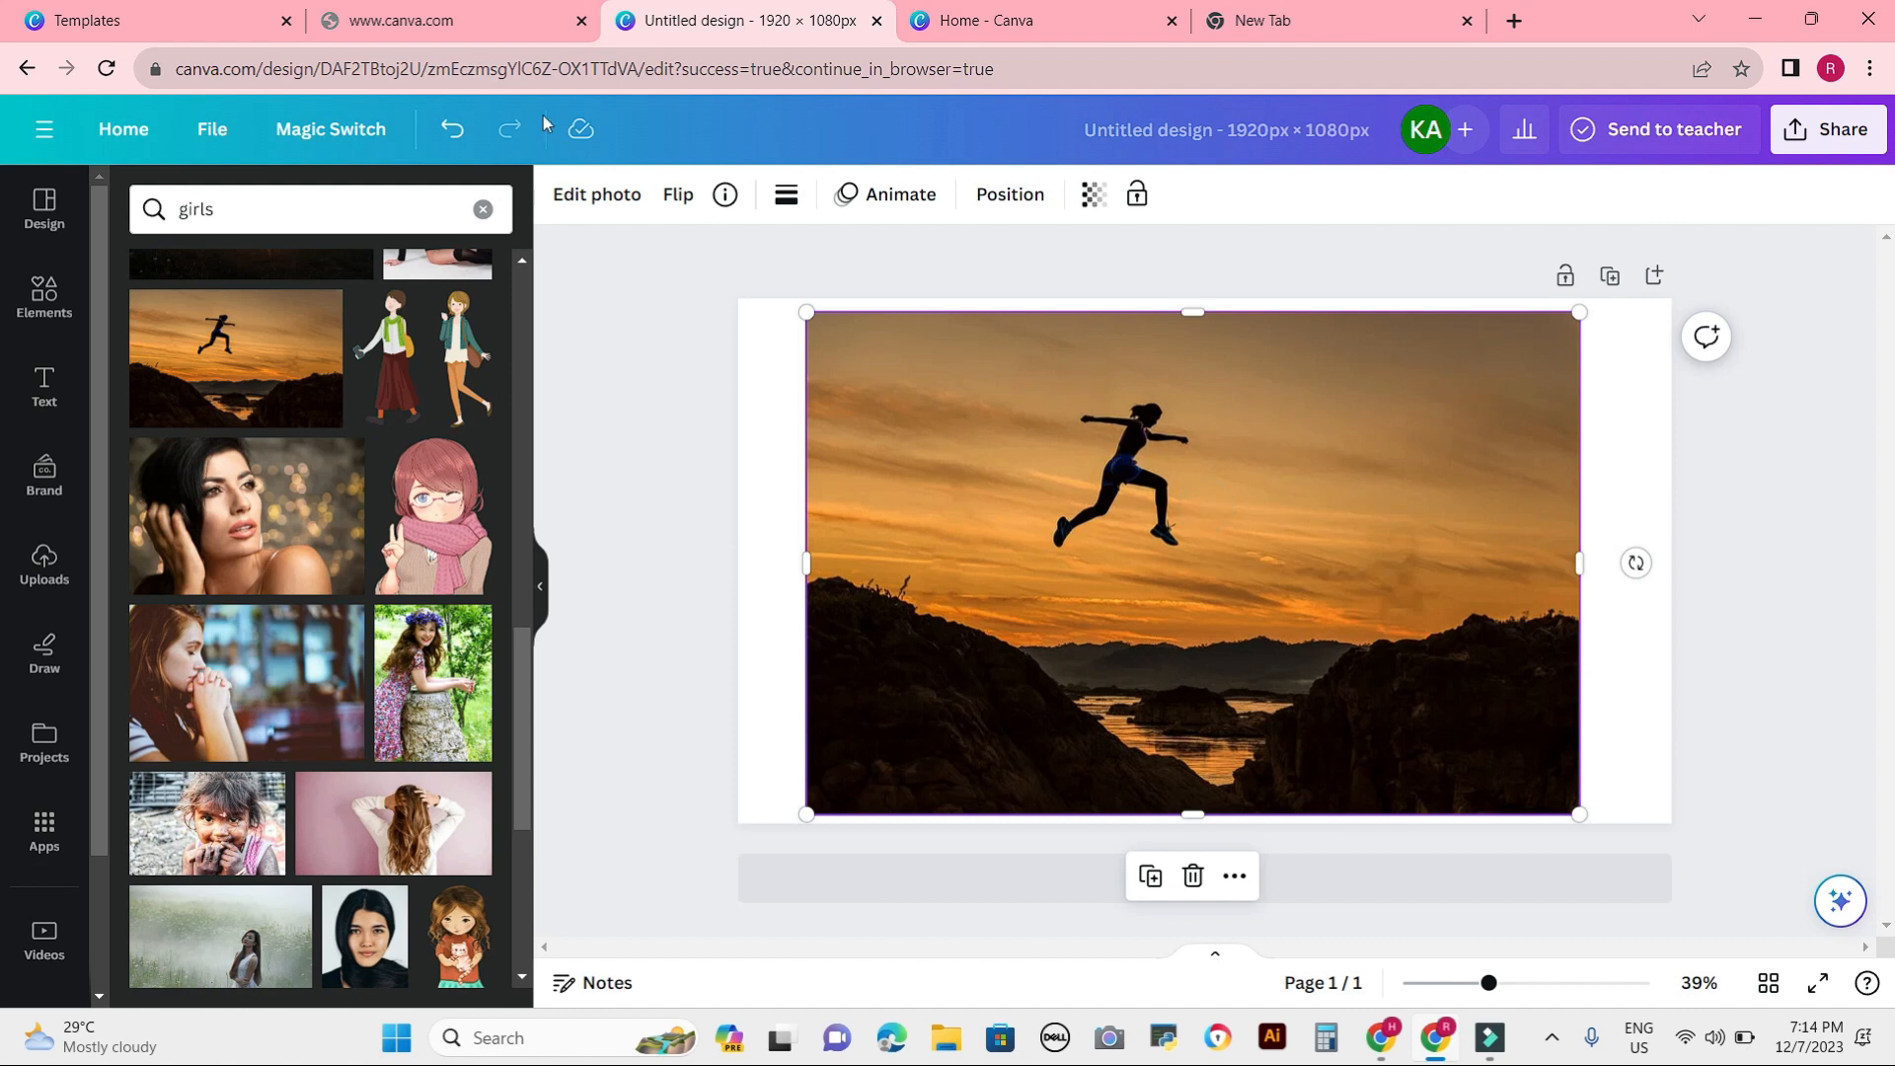
Erase the jumping figure and its leftover spot from the sunset photo with Magic Eraser at brush size 20.
click(587, 195)
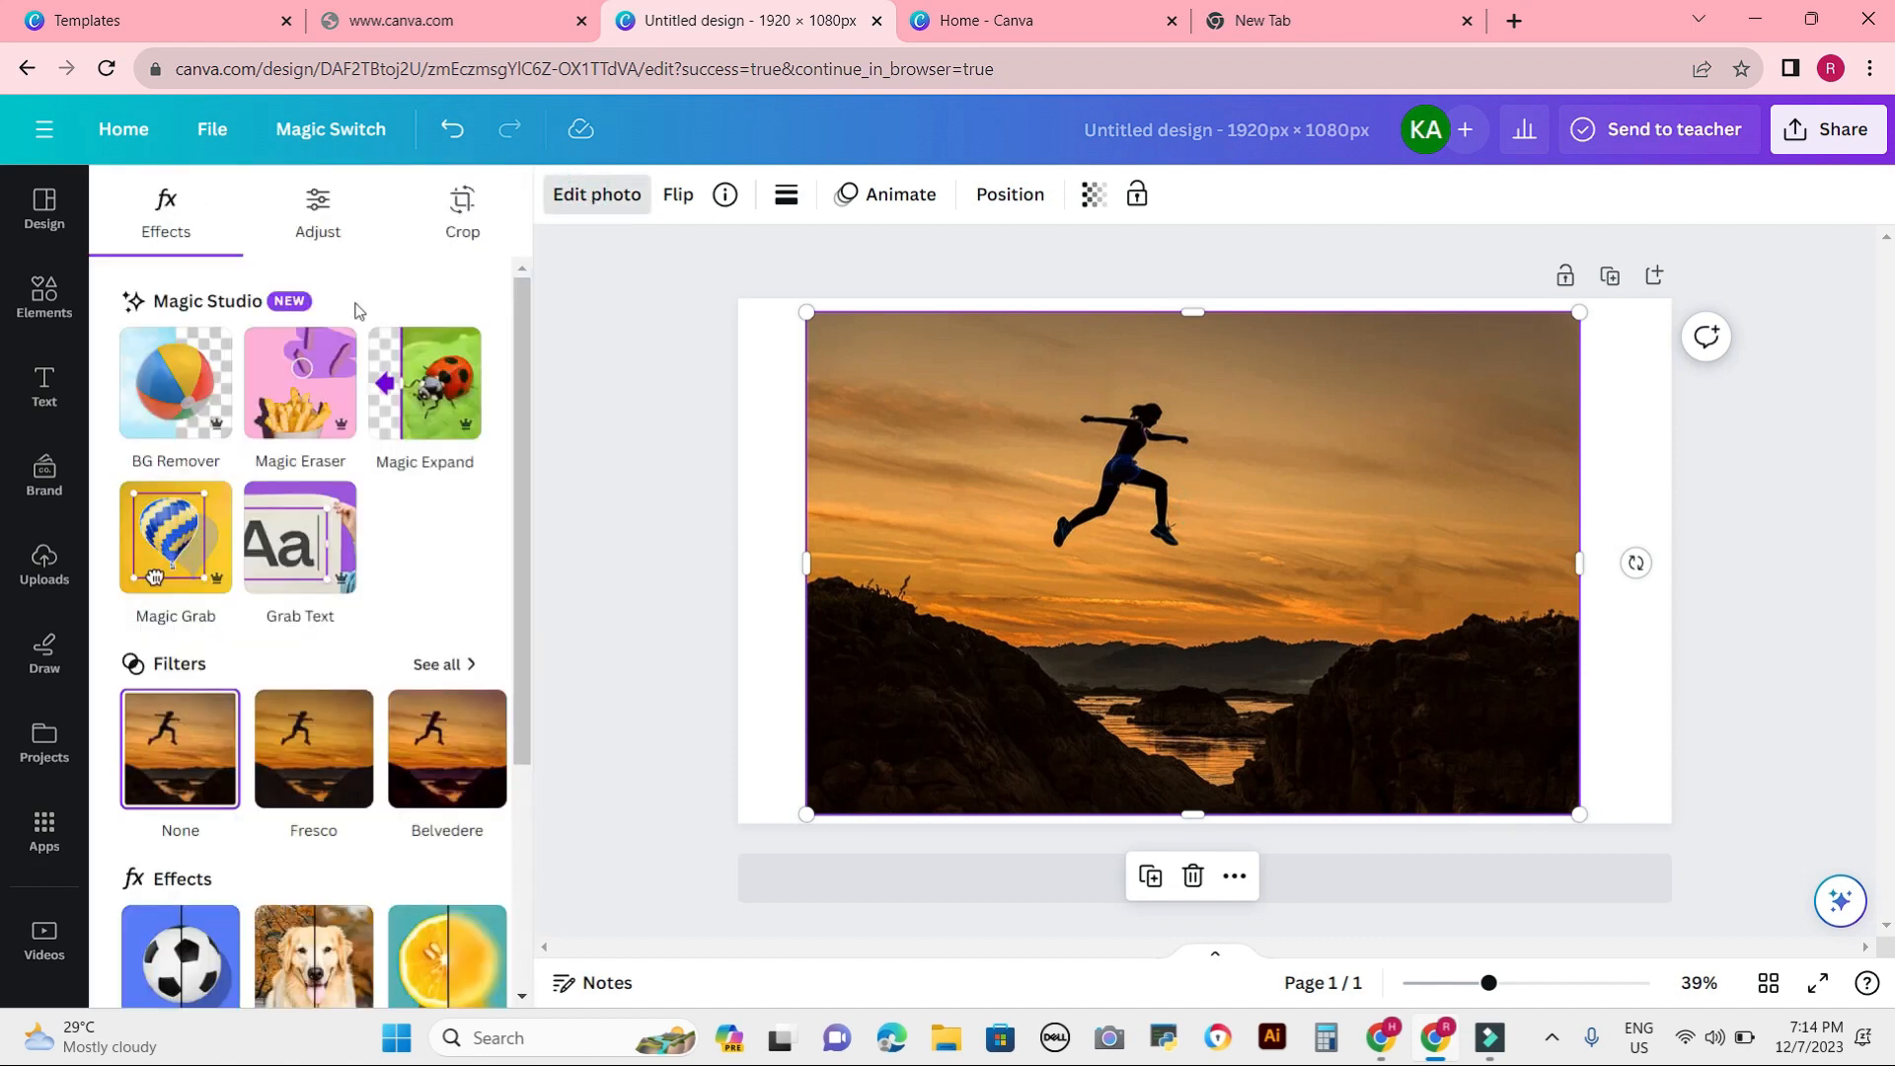
click(301, 381)
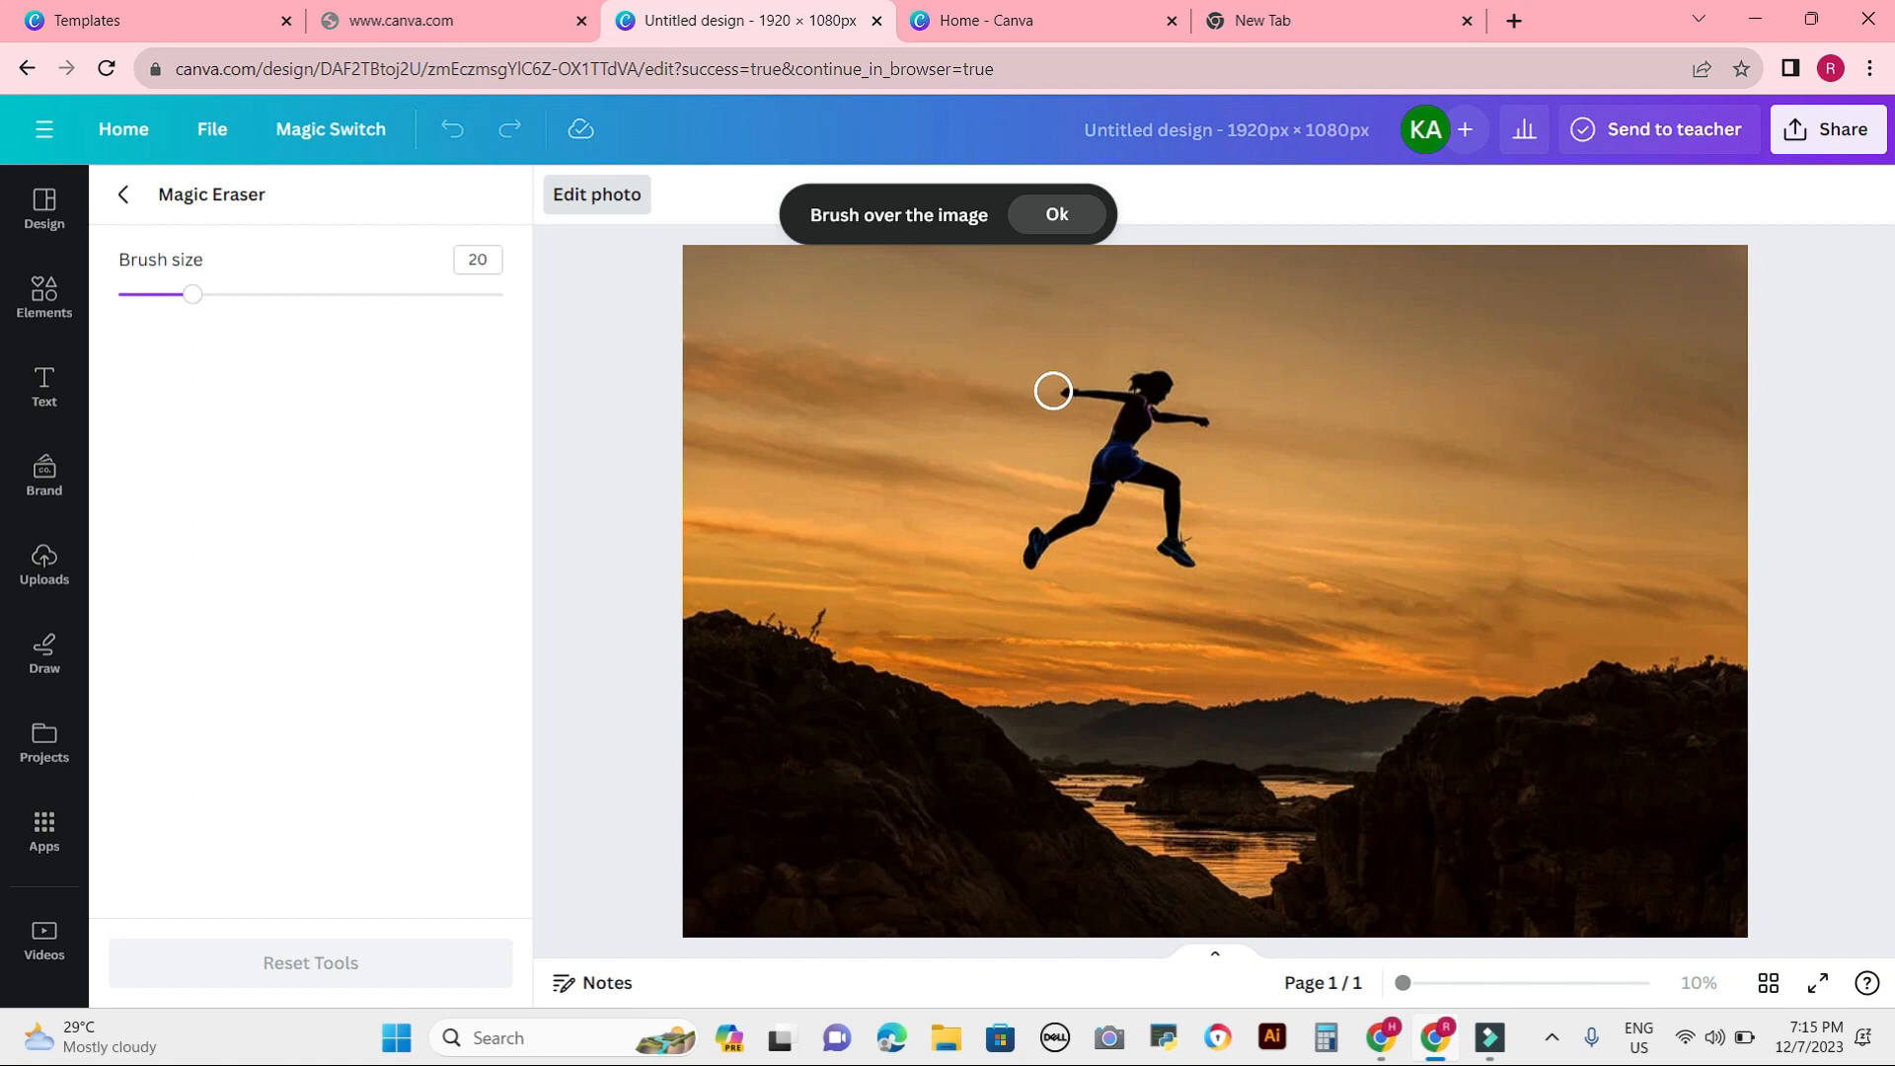
mouse_move(1050, 388)
mouse_down()
mouse_move(1157, 374)
mouse_move(1166, 391)
mouse_move(1119, 424)
mouse_move(1212, 426)
mouse_move(1116, 442)
mouse_move(1100, 503)
mouse_move(1034, 563)
mouse_move(1127, 465)
mouse_move(1166, 482)
mouse_move(1187, 550)
mouse_up()
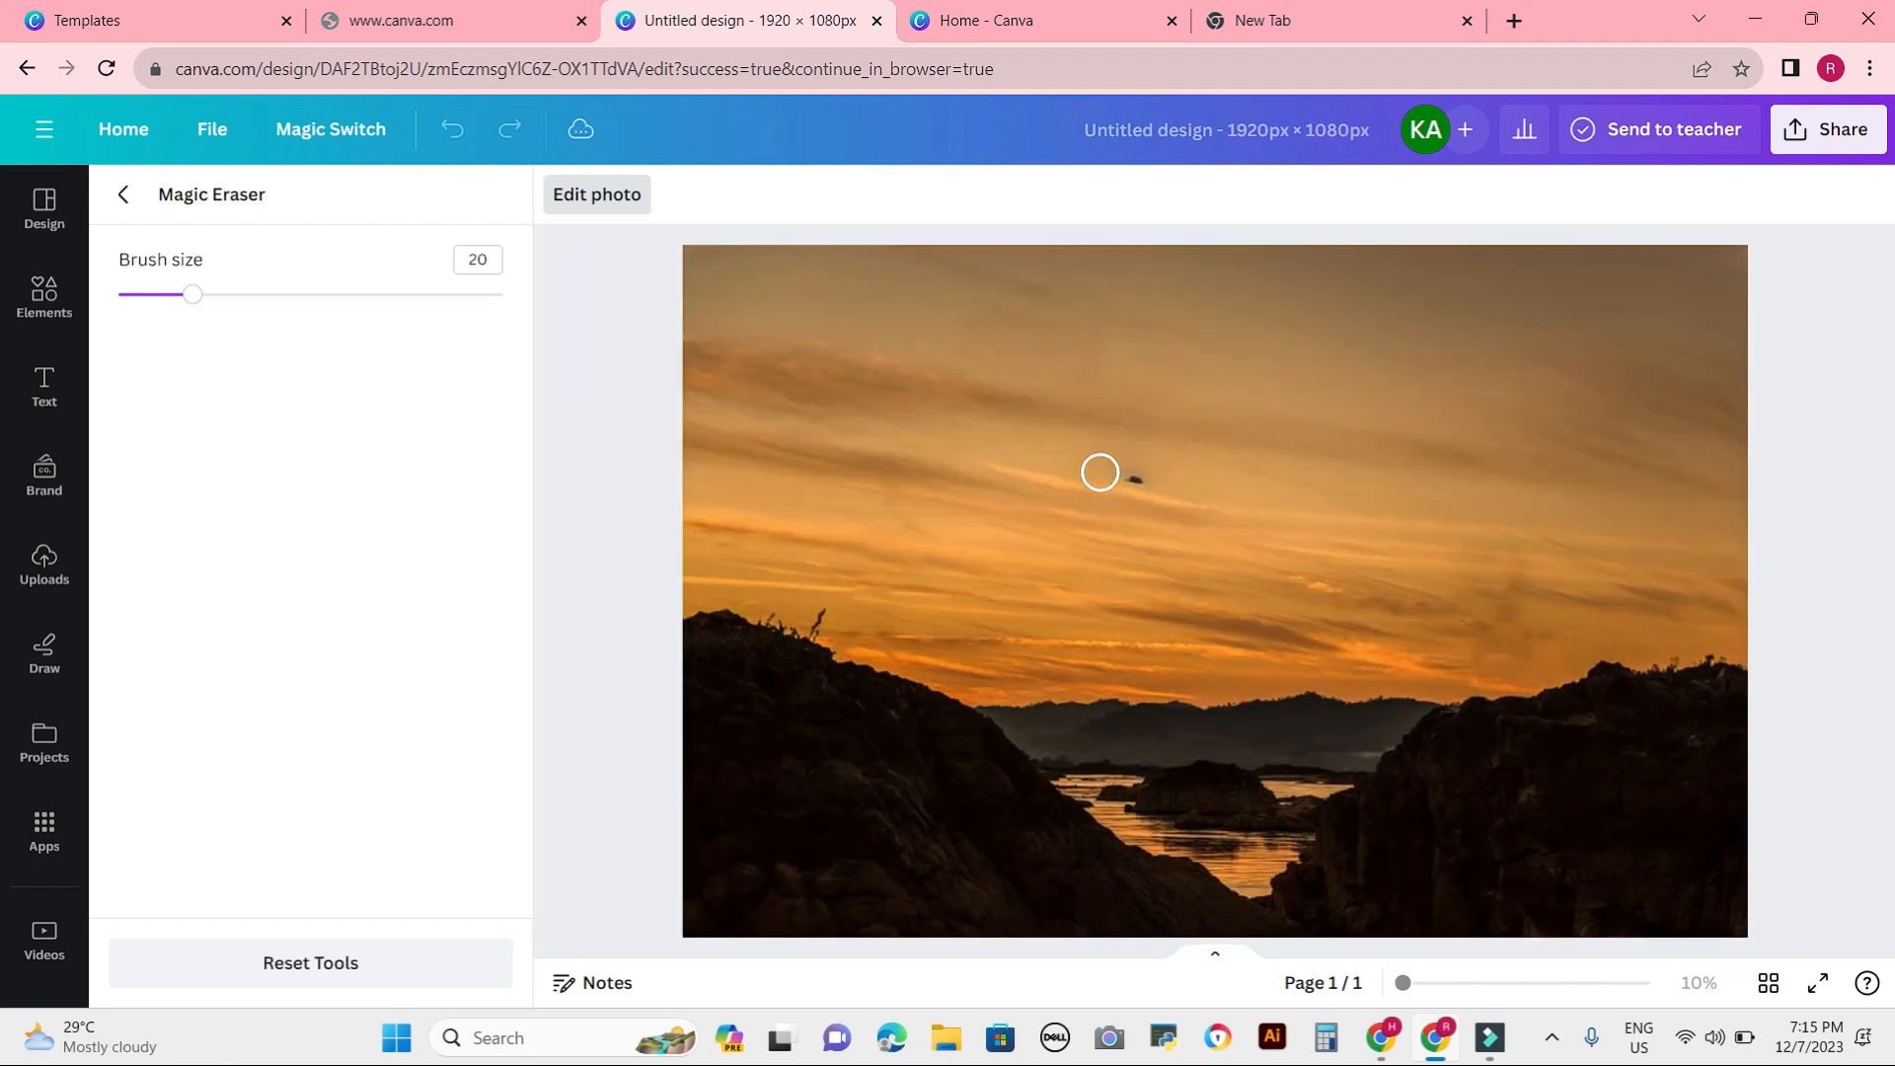
drag(1116, 473, 1160, 490)
click(122, 194)
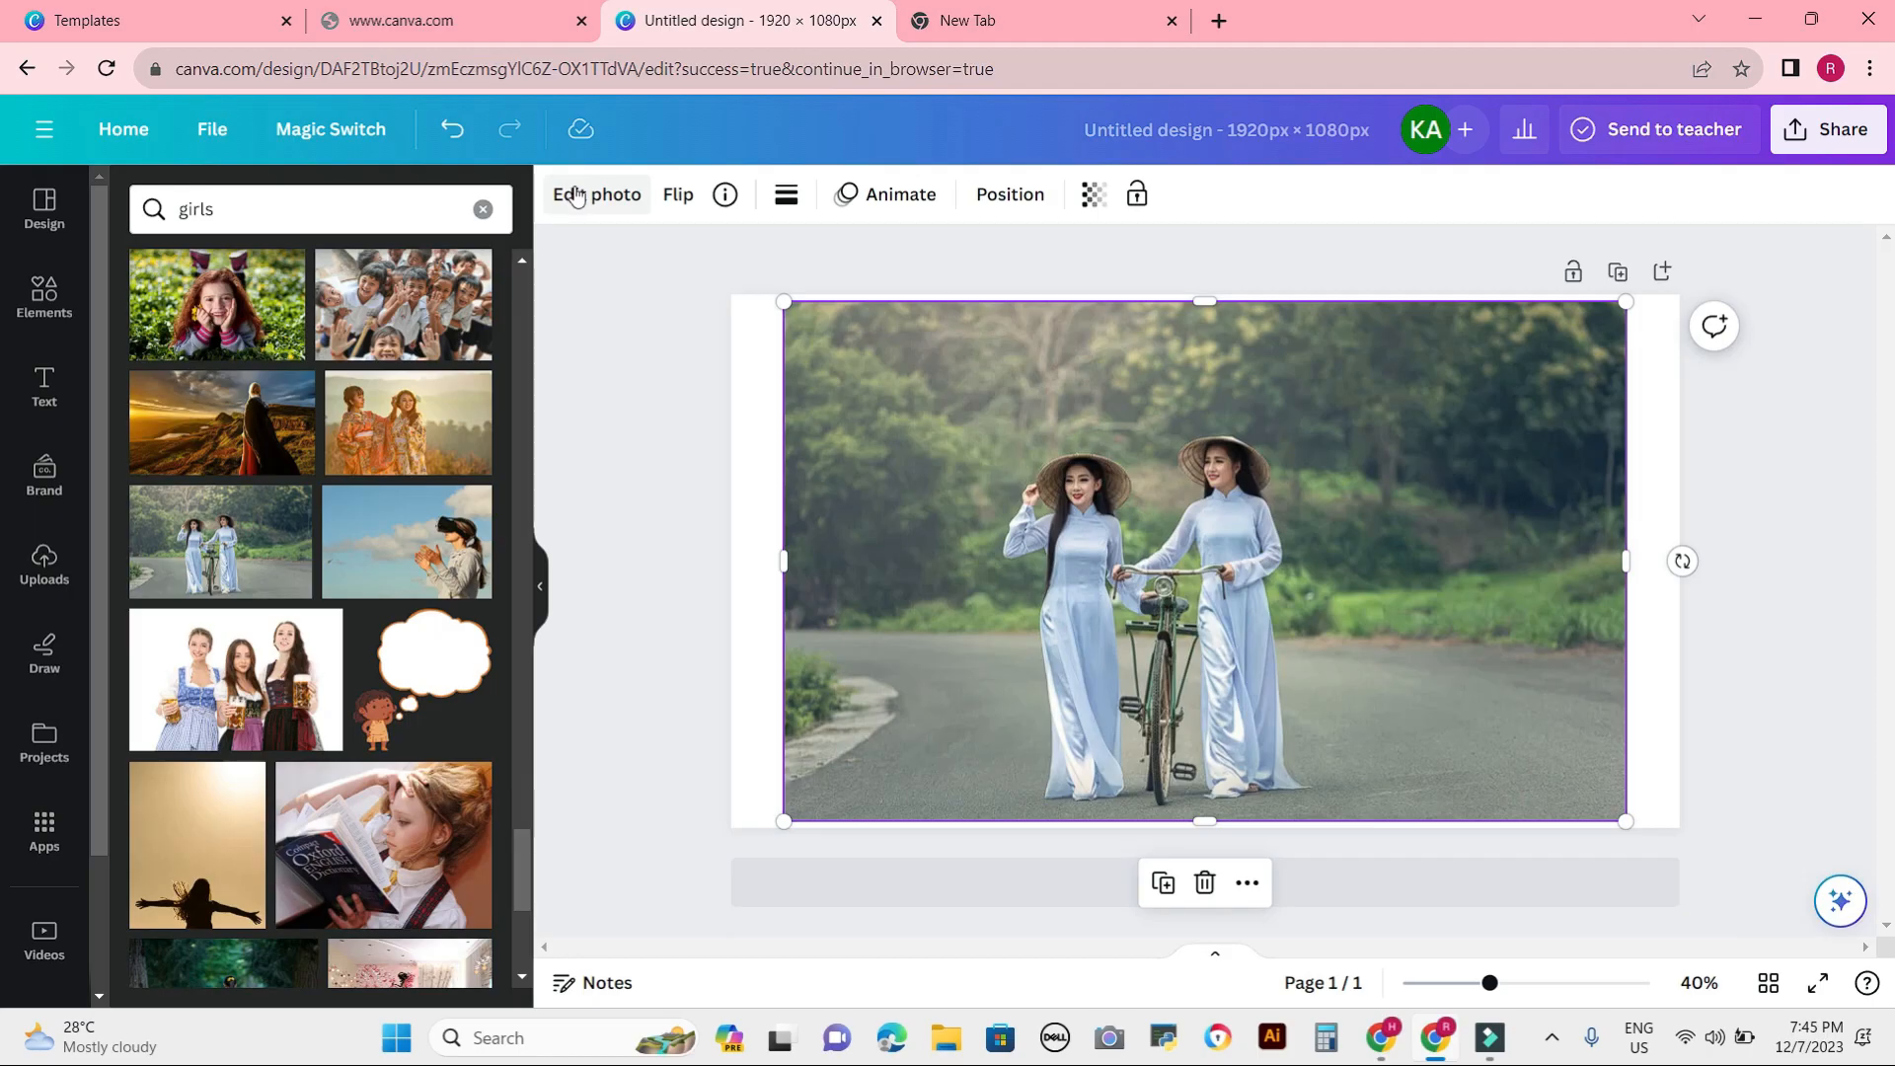
Apply Auto Focus to the photo of two women with a bicycle, using blur intensity 76 and focus position 2.5.
click(578, 196)
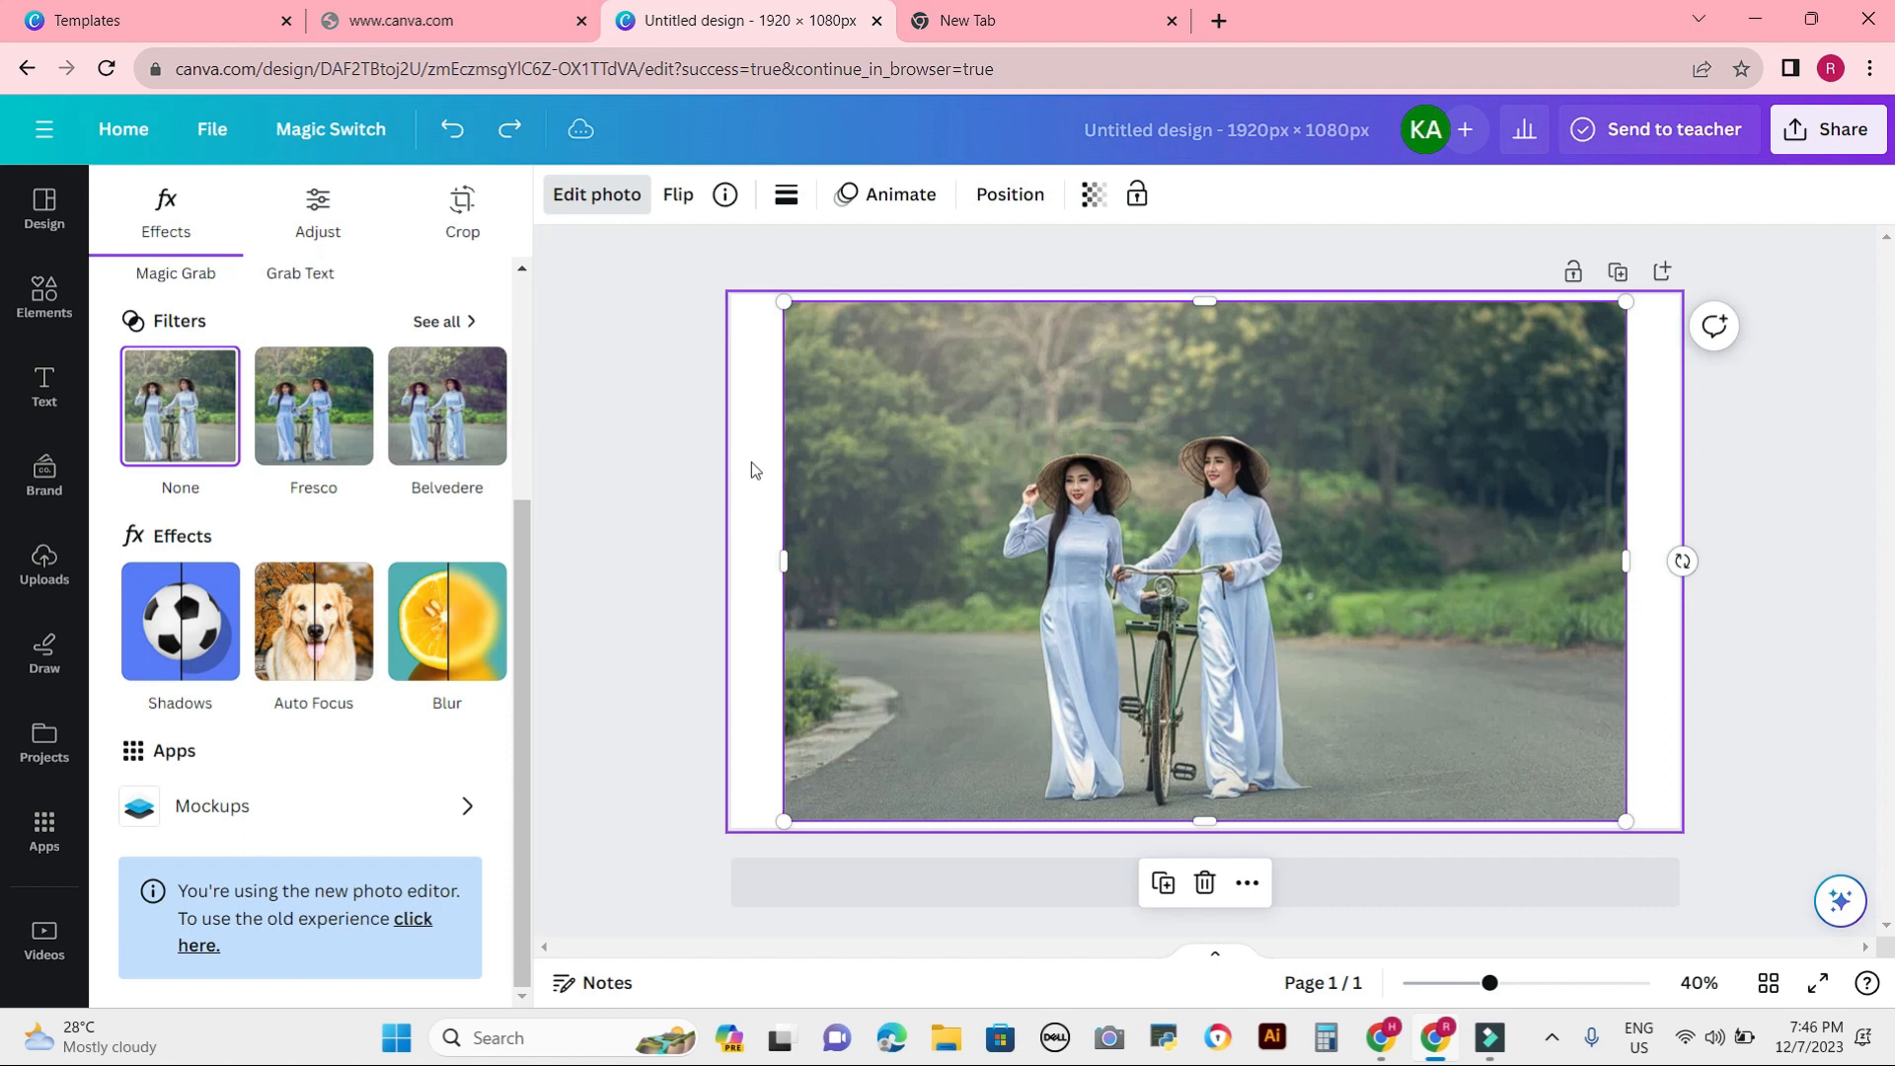
click(309, 641)
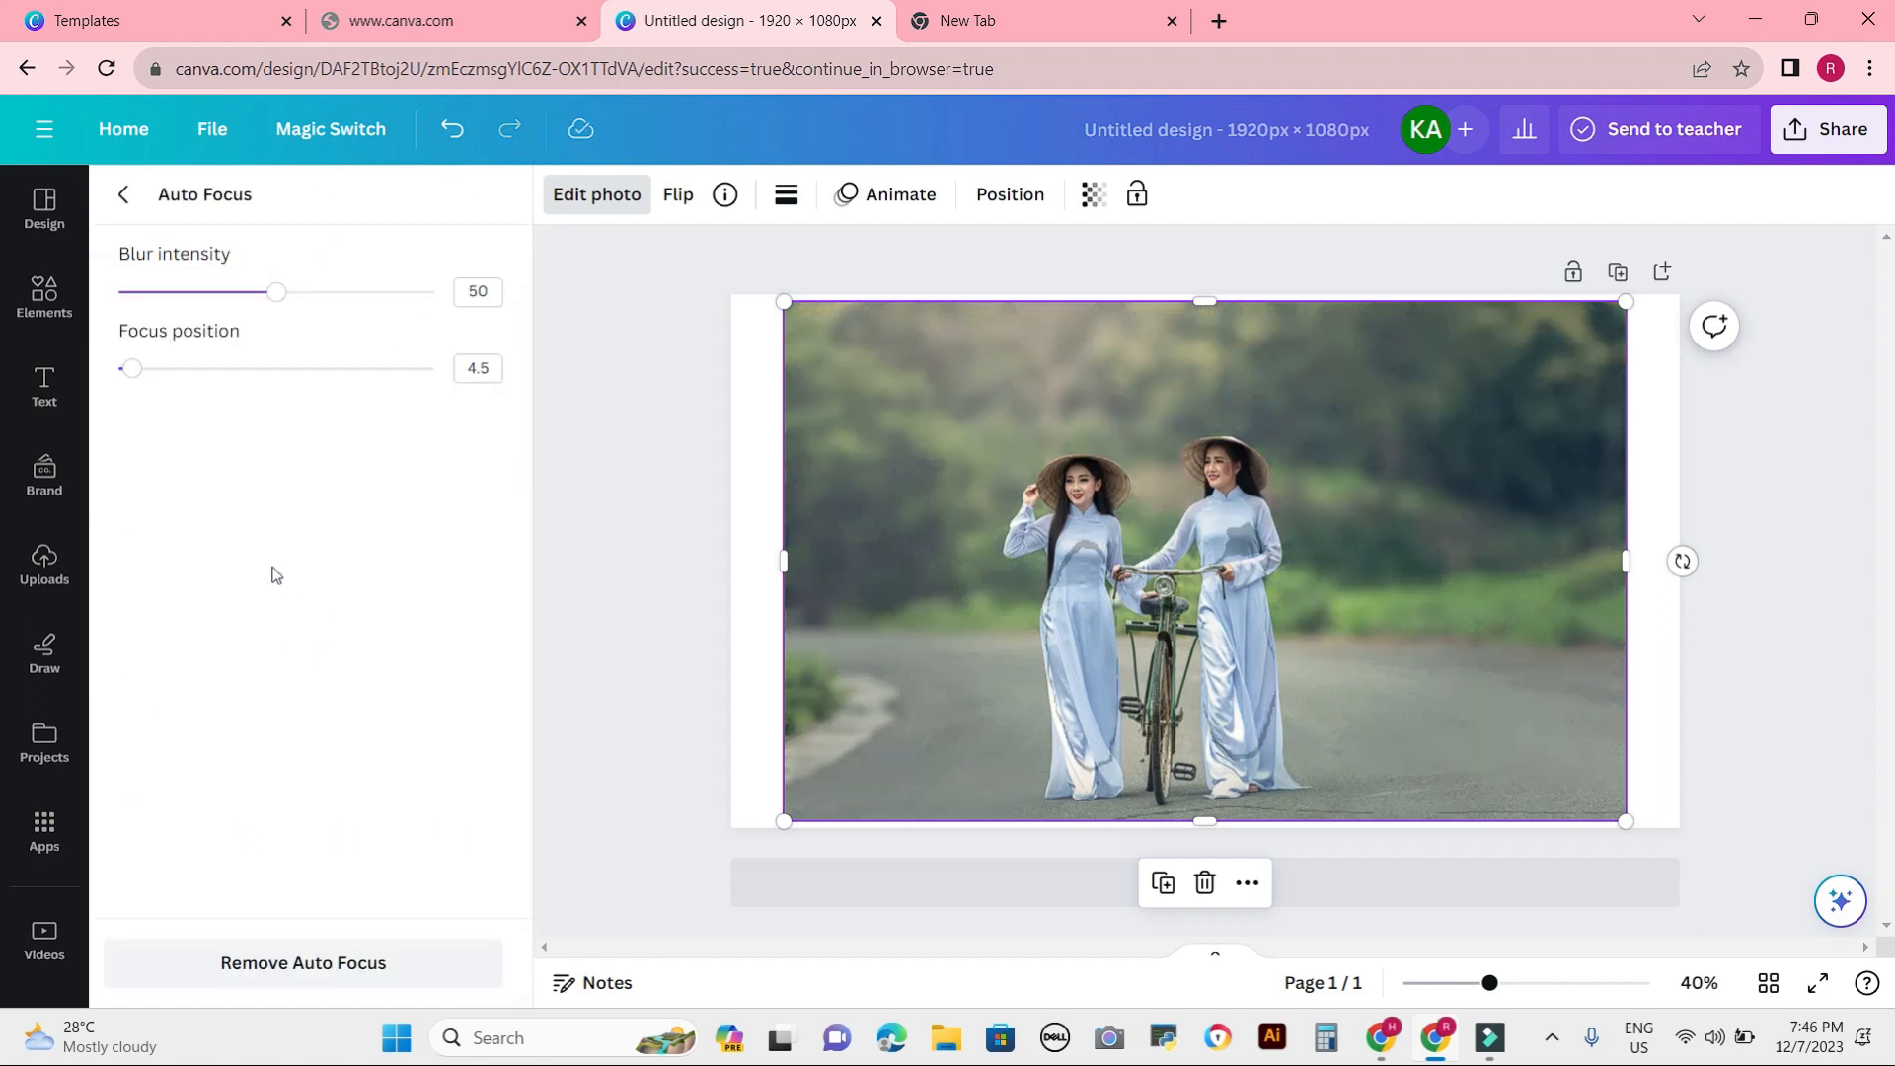
drag(129, 376, 139, 384)
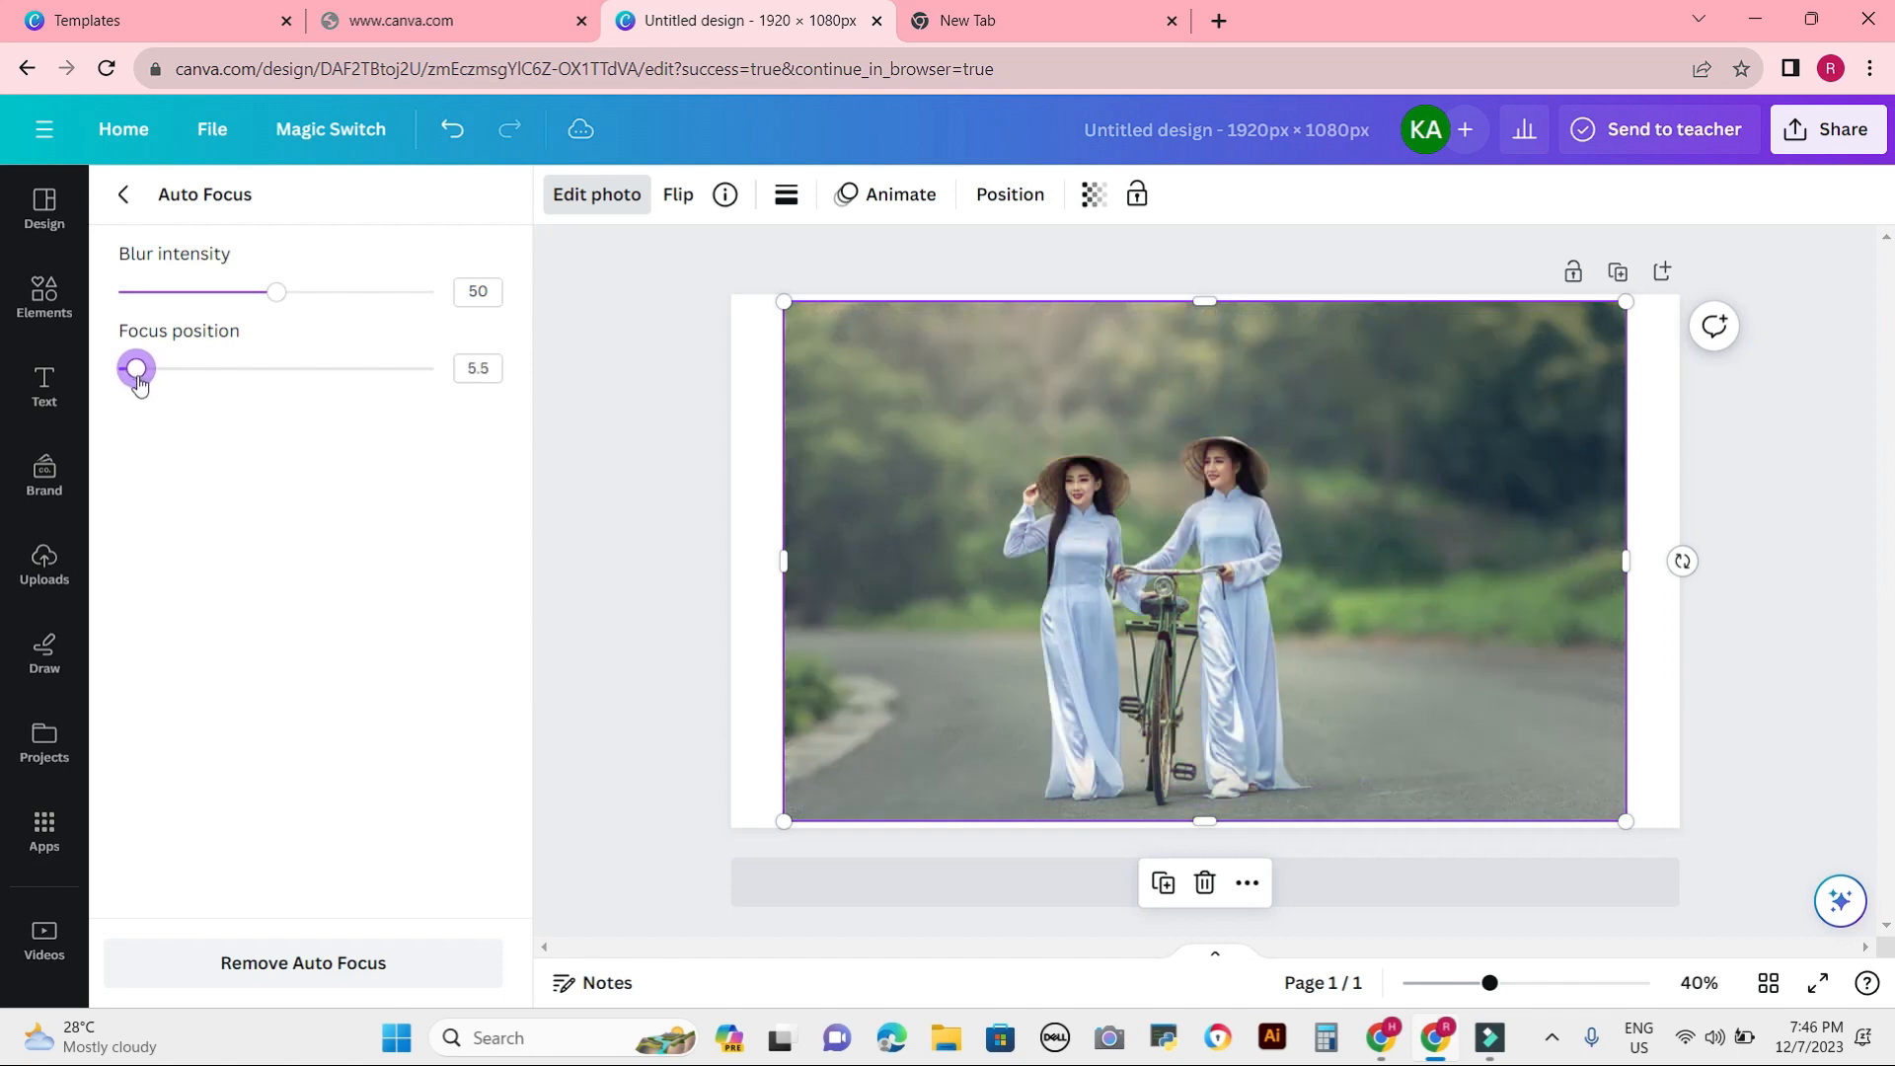
drag(278, 293, 193, 313)
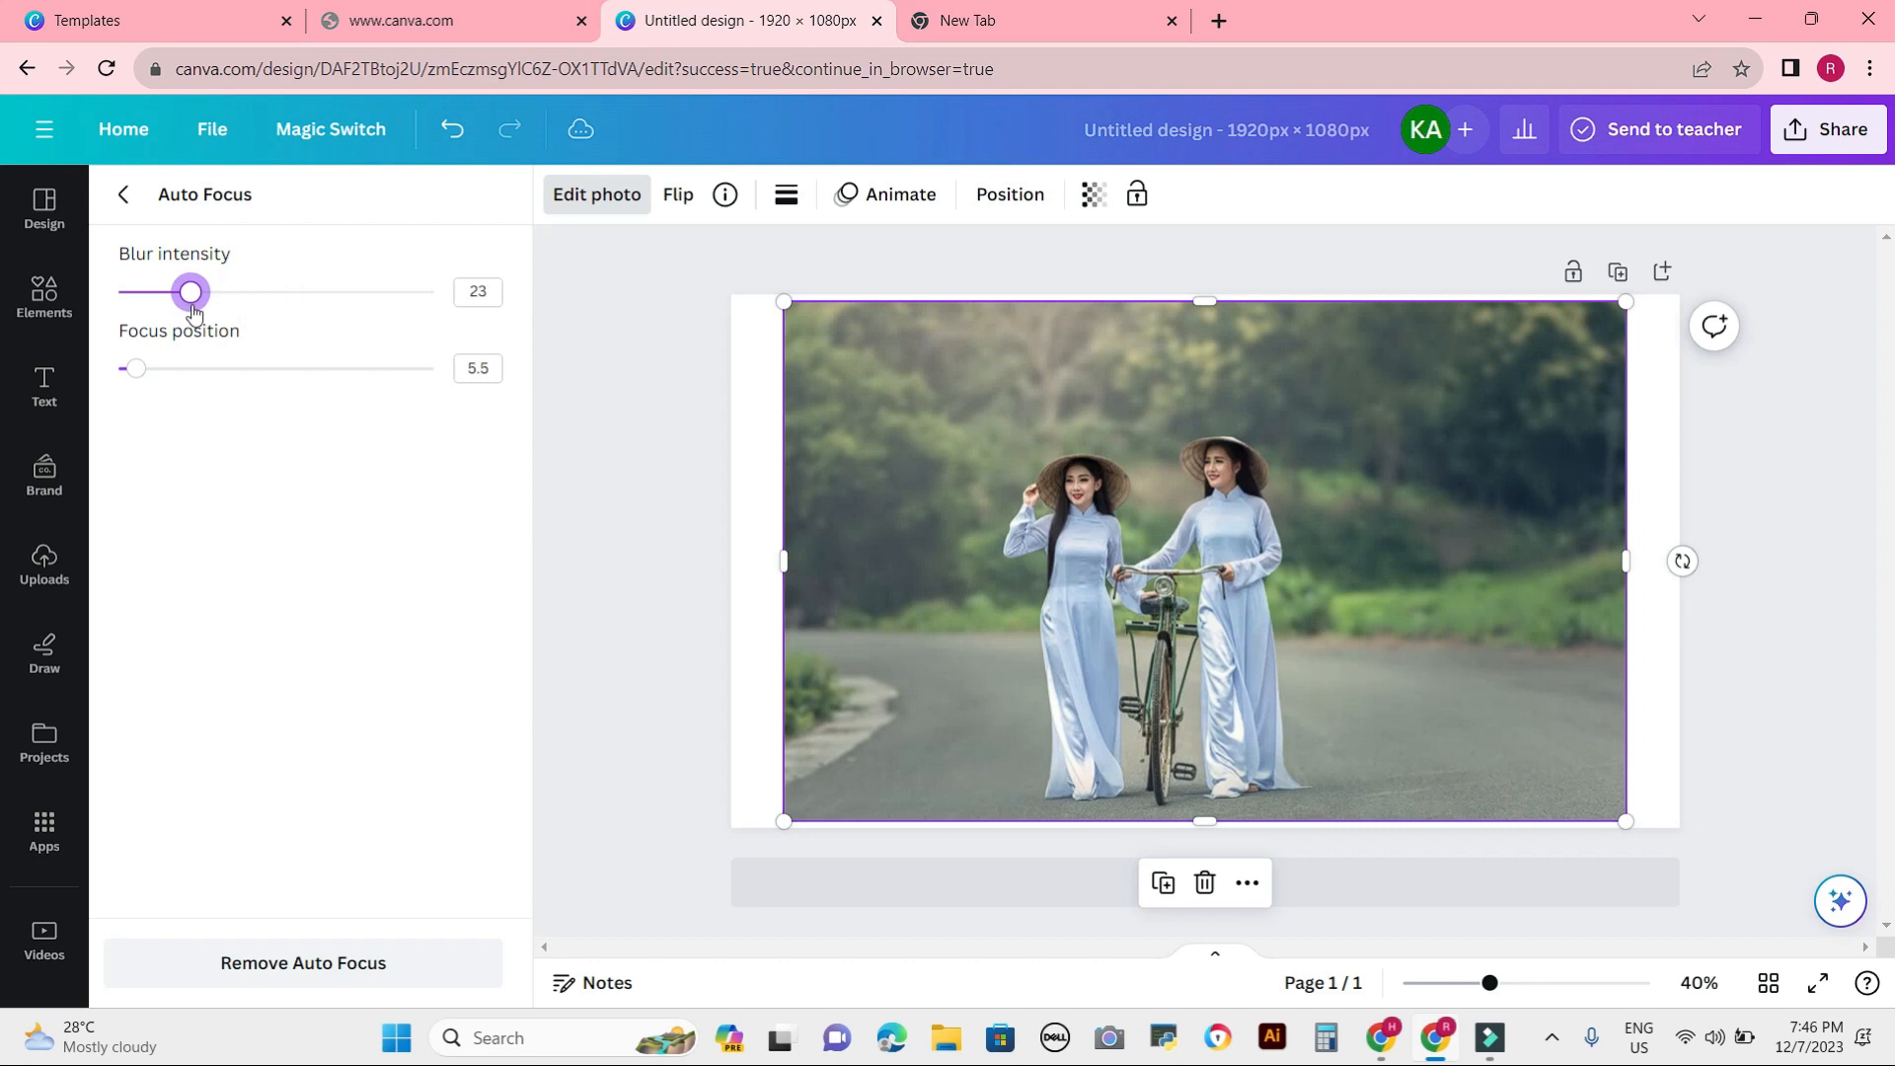
drag(134, 371, 153, 383)
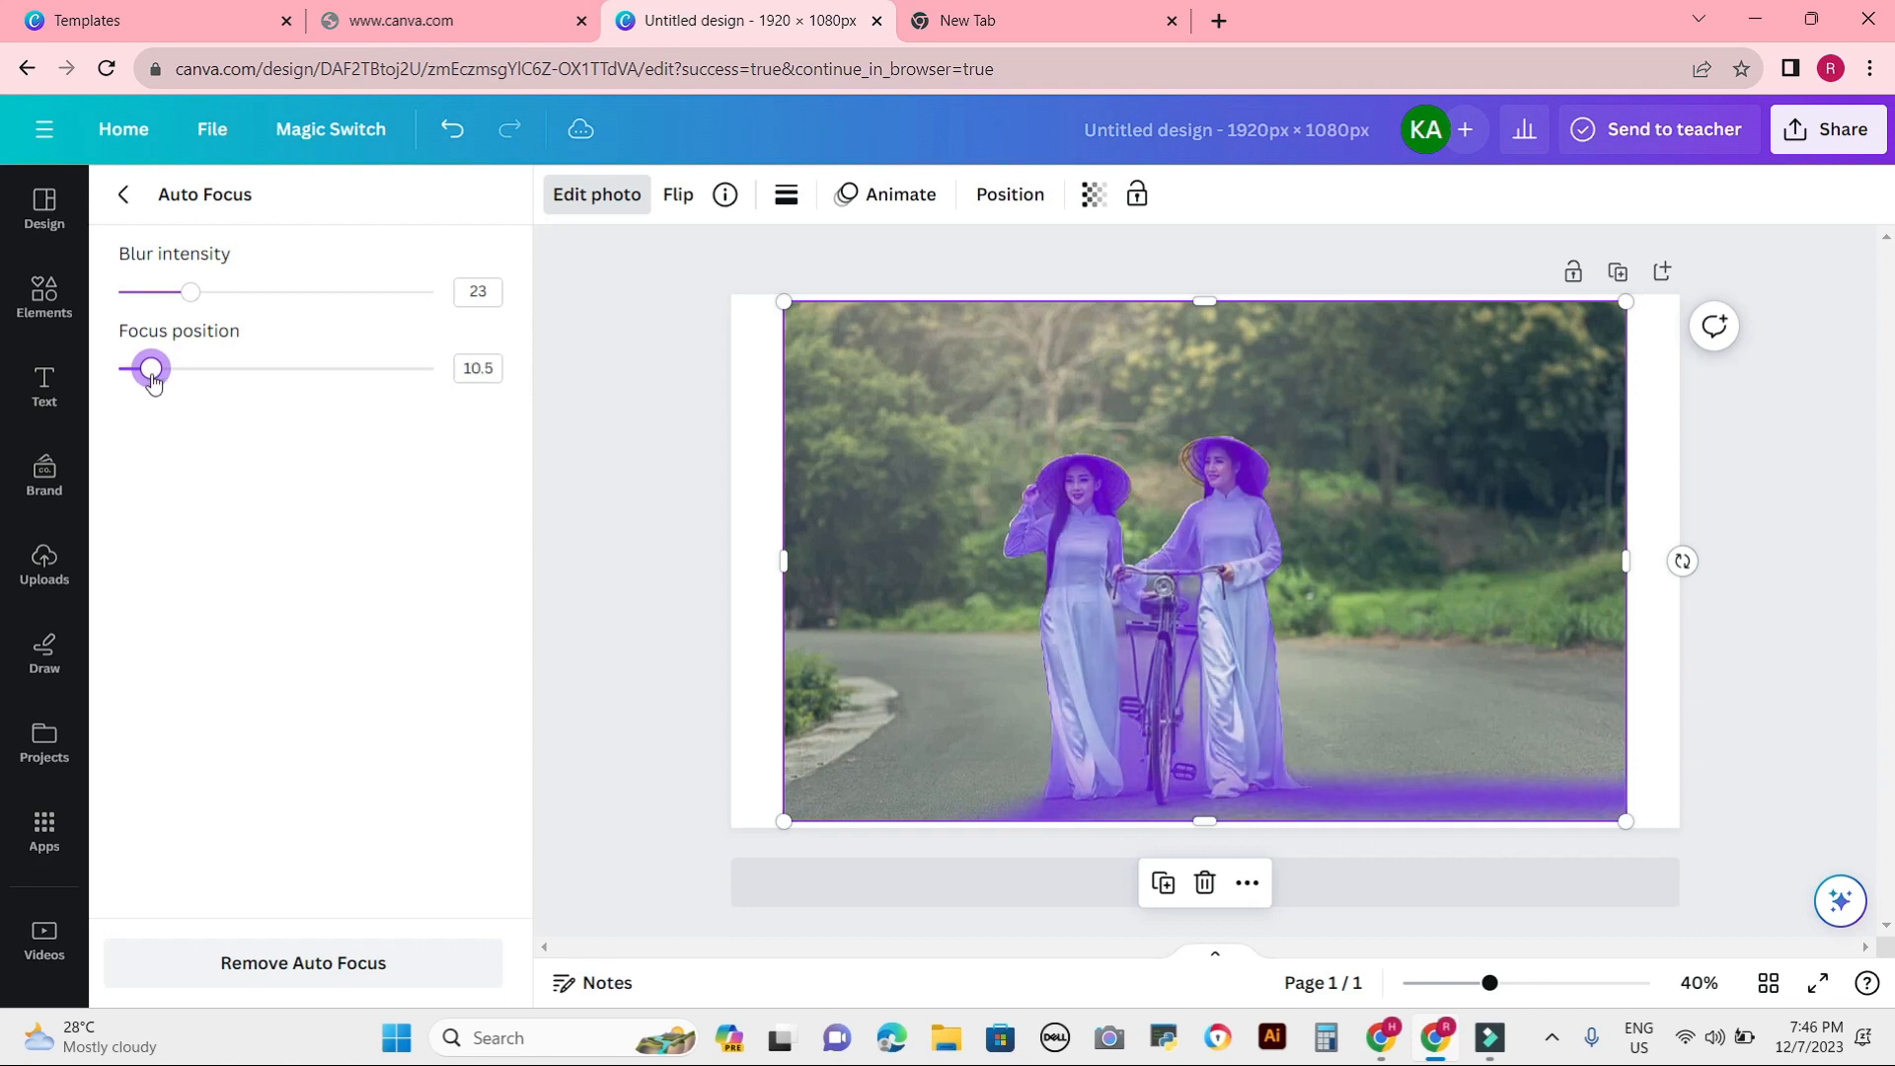
drag(151, 375, 151, 375)
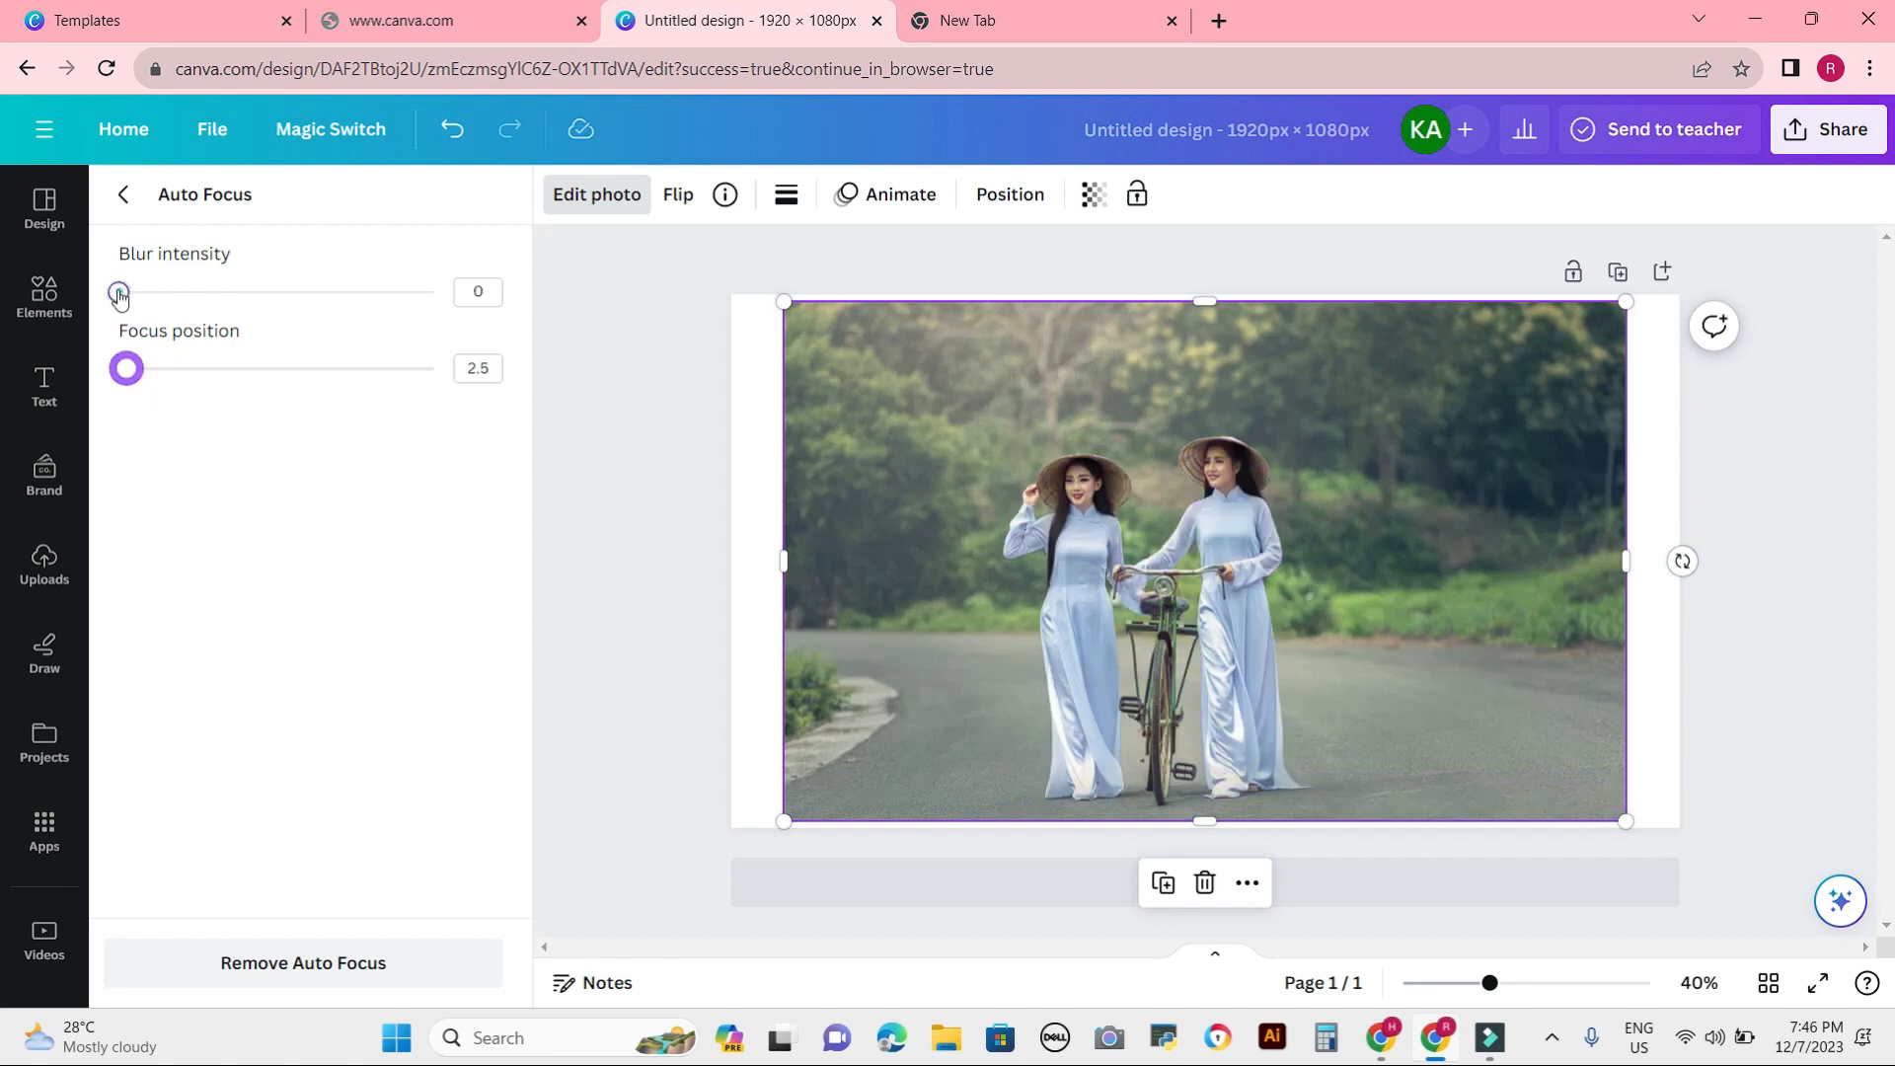
drag(120, 294, 358, 305)
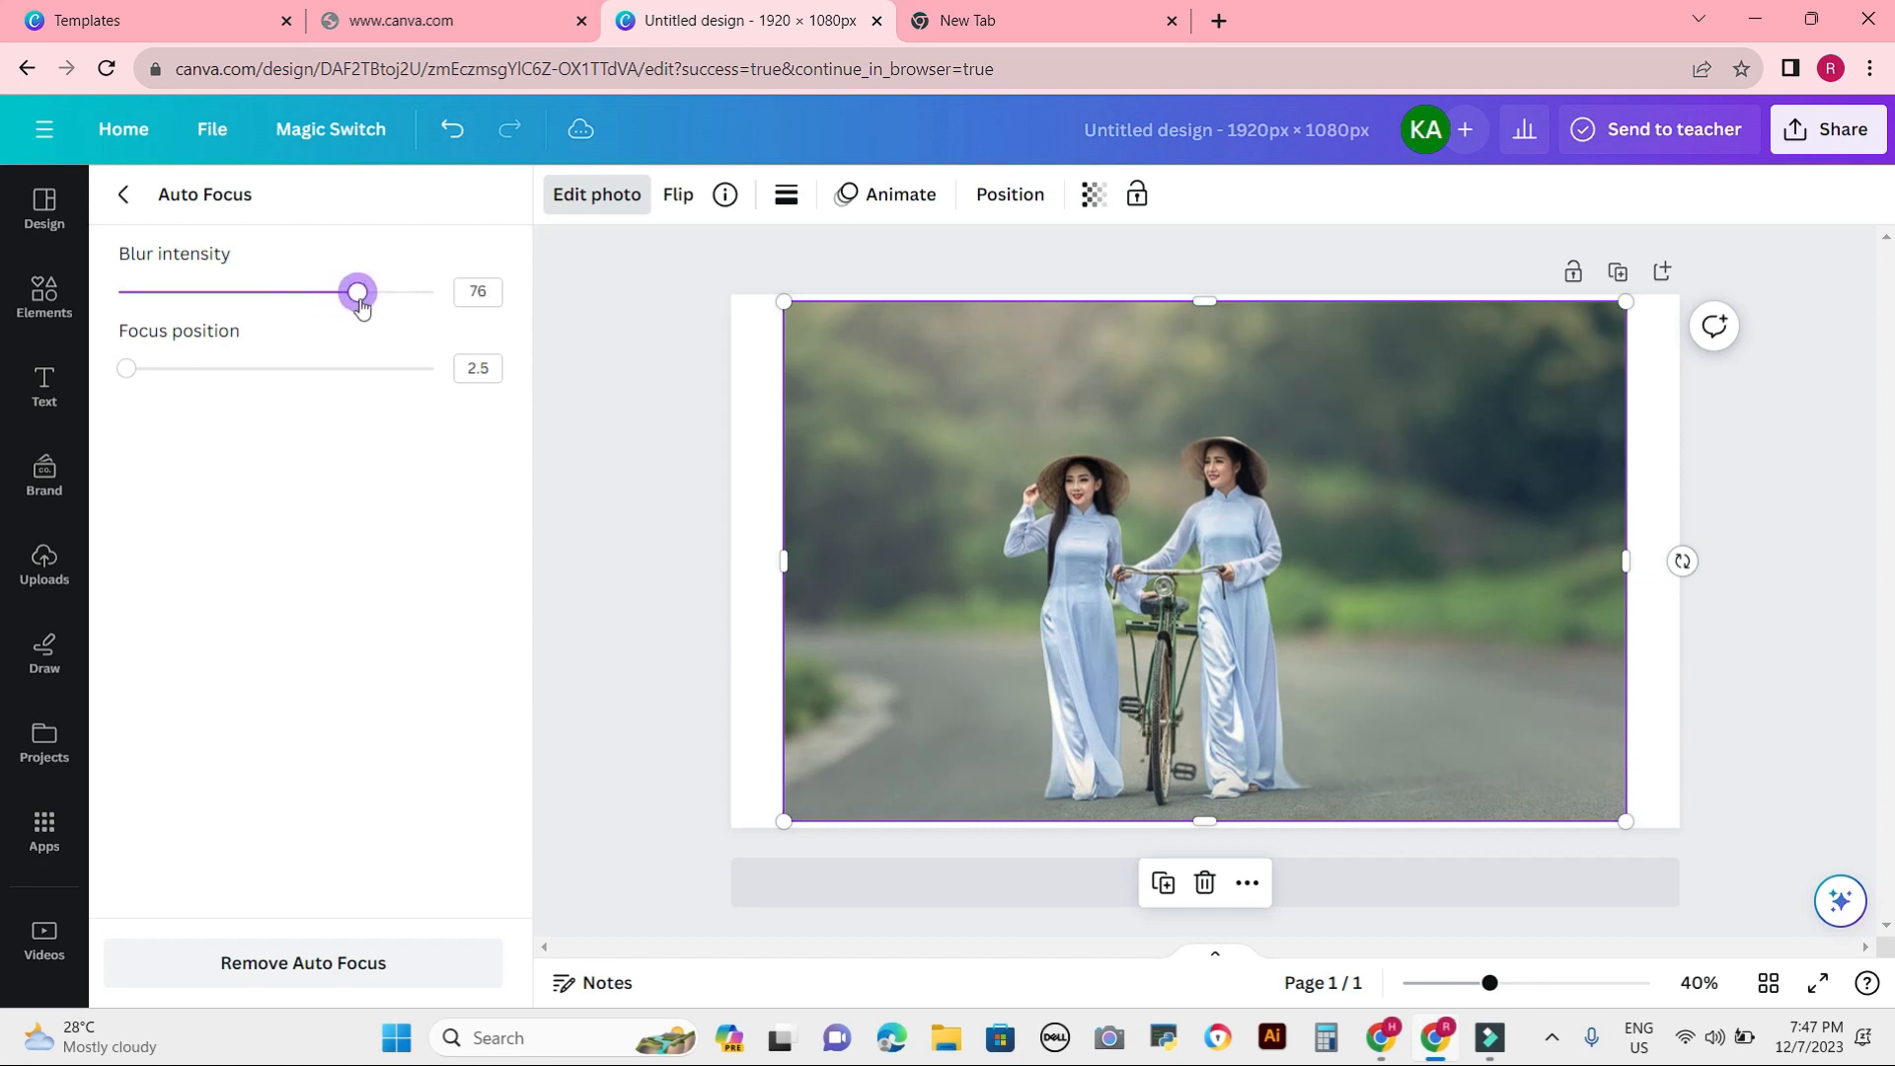
click(840, 375)
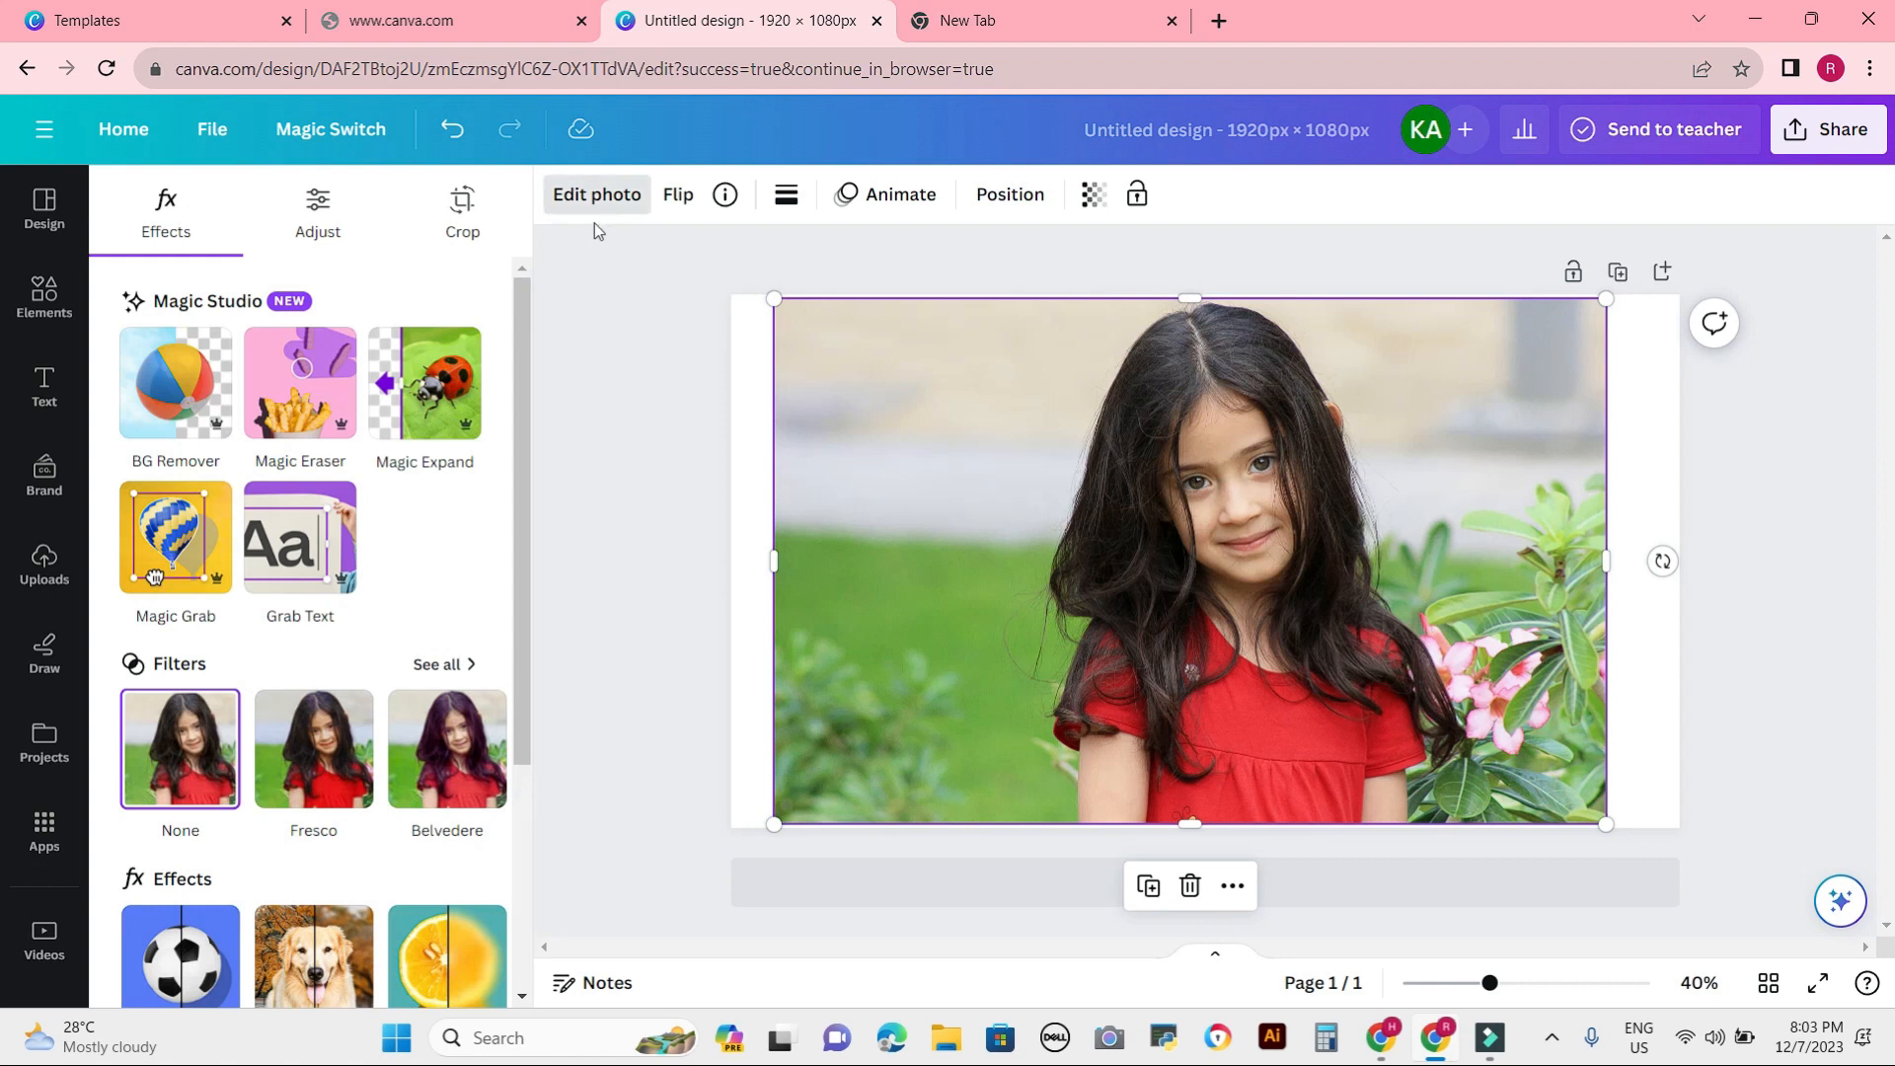
Recolour the red tones in the girl's photo with Color edit, shifting their Hue below zero and setting Saturation to 10.
click(314, 210)
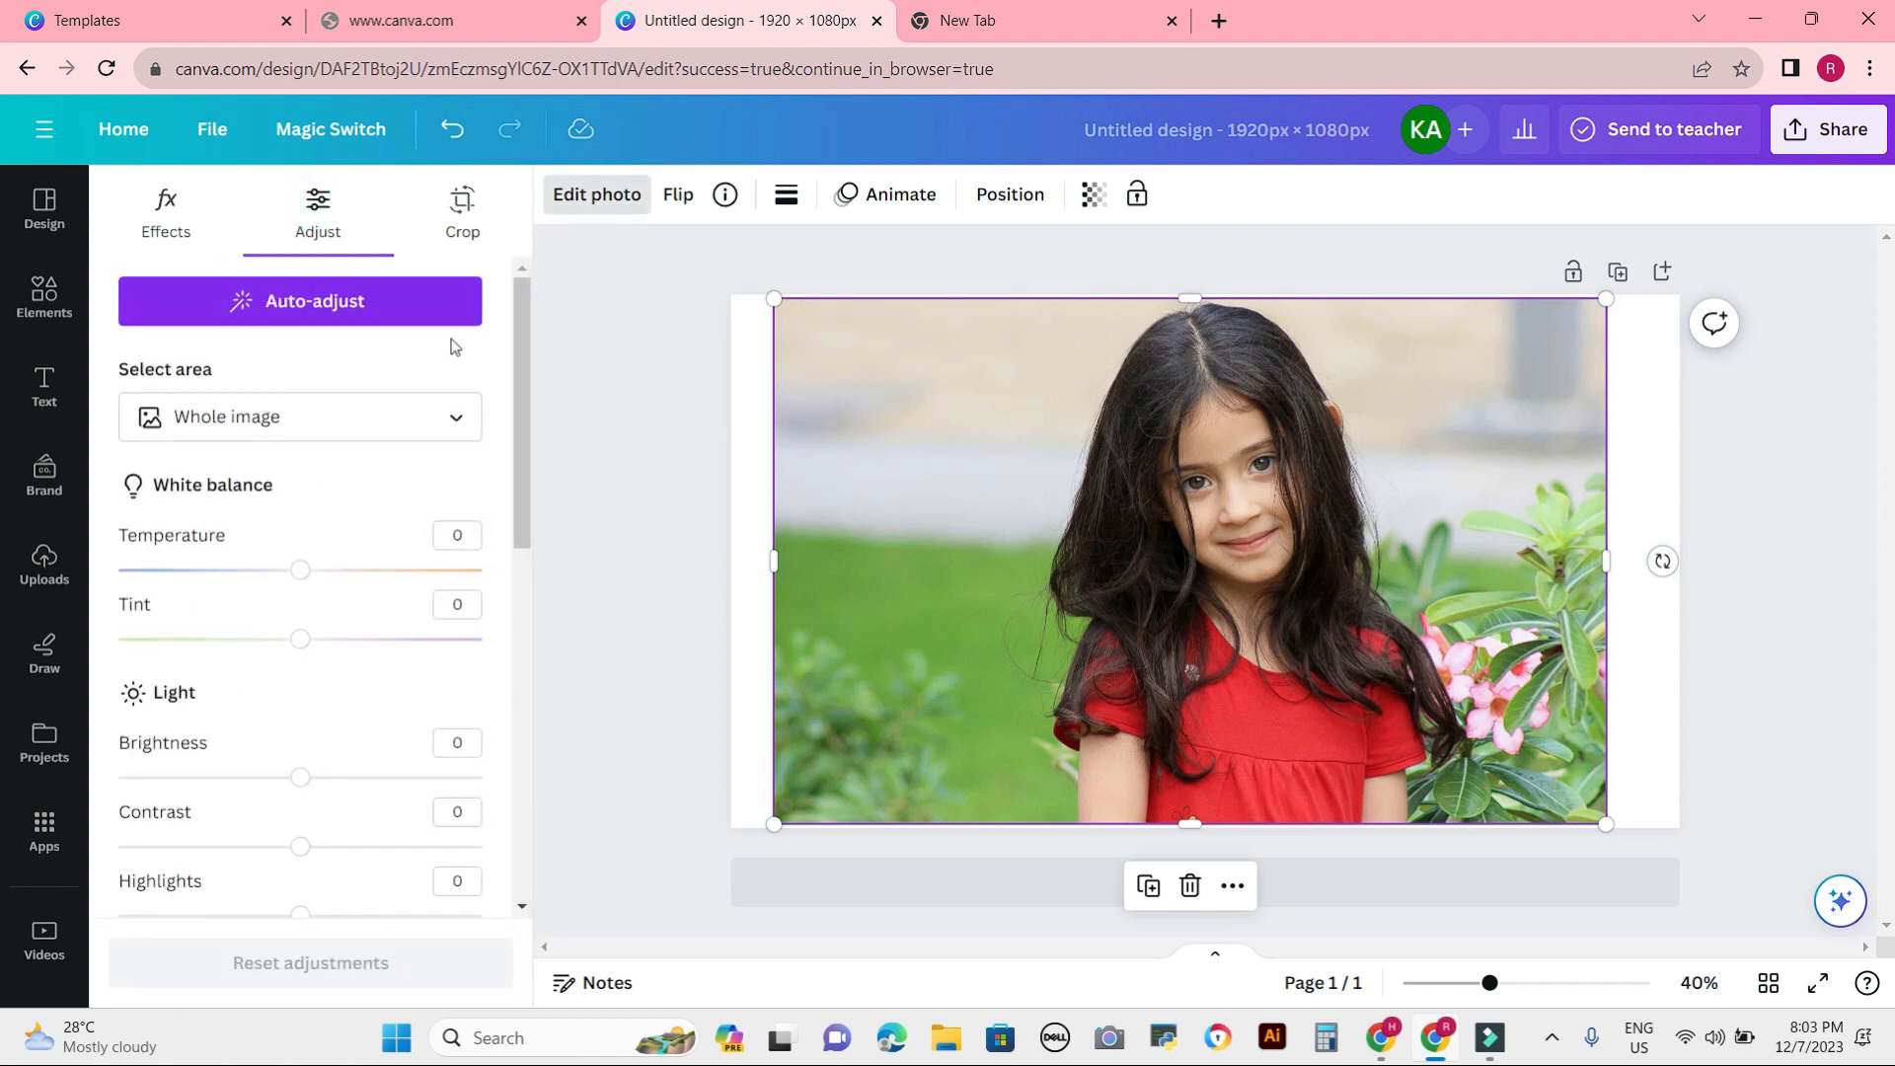
drag(523, 324, 541, 696)
click(207, 596)
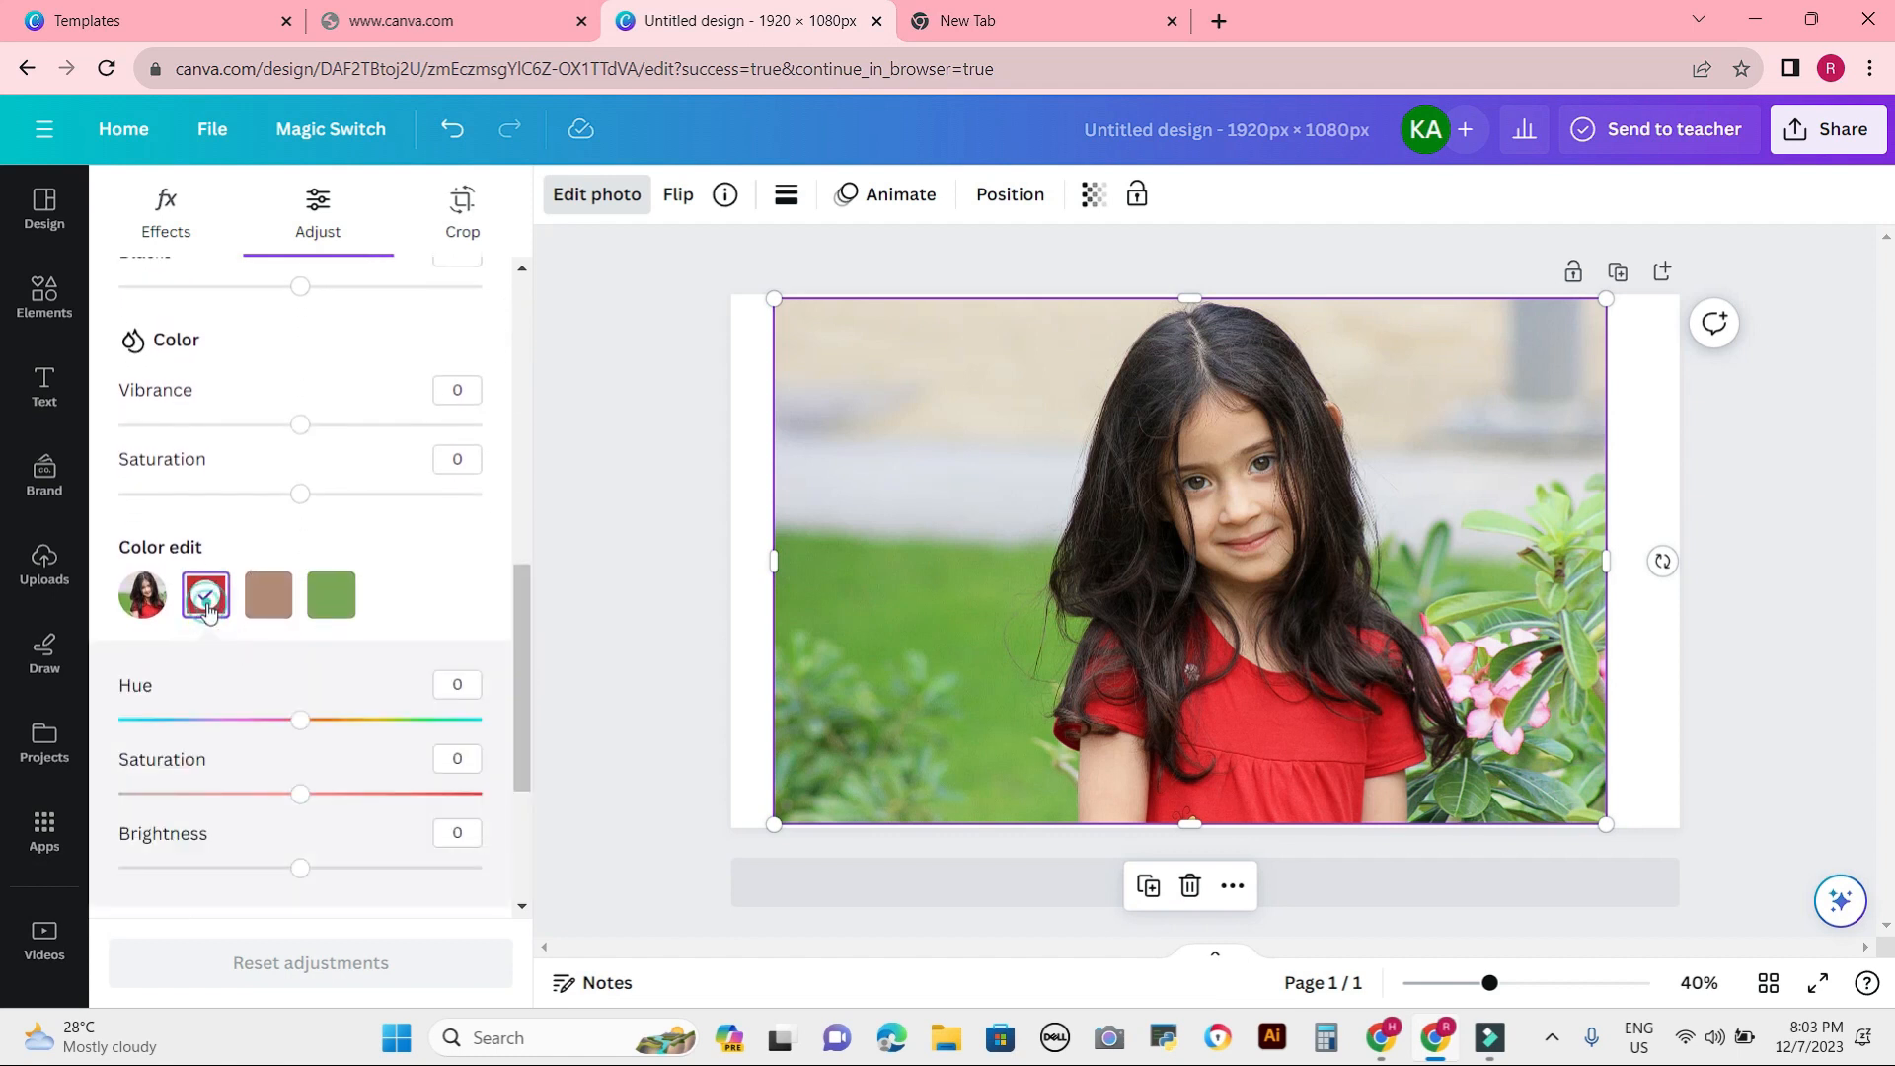
drag(300, 720, 364, 720)
mouse_move(317, 789)
mouse_down()
mouse_move(364, 789)
mouse_move(285, 790)
mouse_up()
mouse_move(365, 720)
mouse_down()
mouse_move(444, 720)
mouse_move(178, 719)
mouse_move(362, 717)
mouse_move(342, 719)
mouse_up()
drag(285, 792, 416, 792)
drag(343, 719, 158, 719)
drag(415, 793, 318, 792)
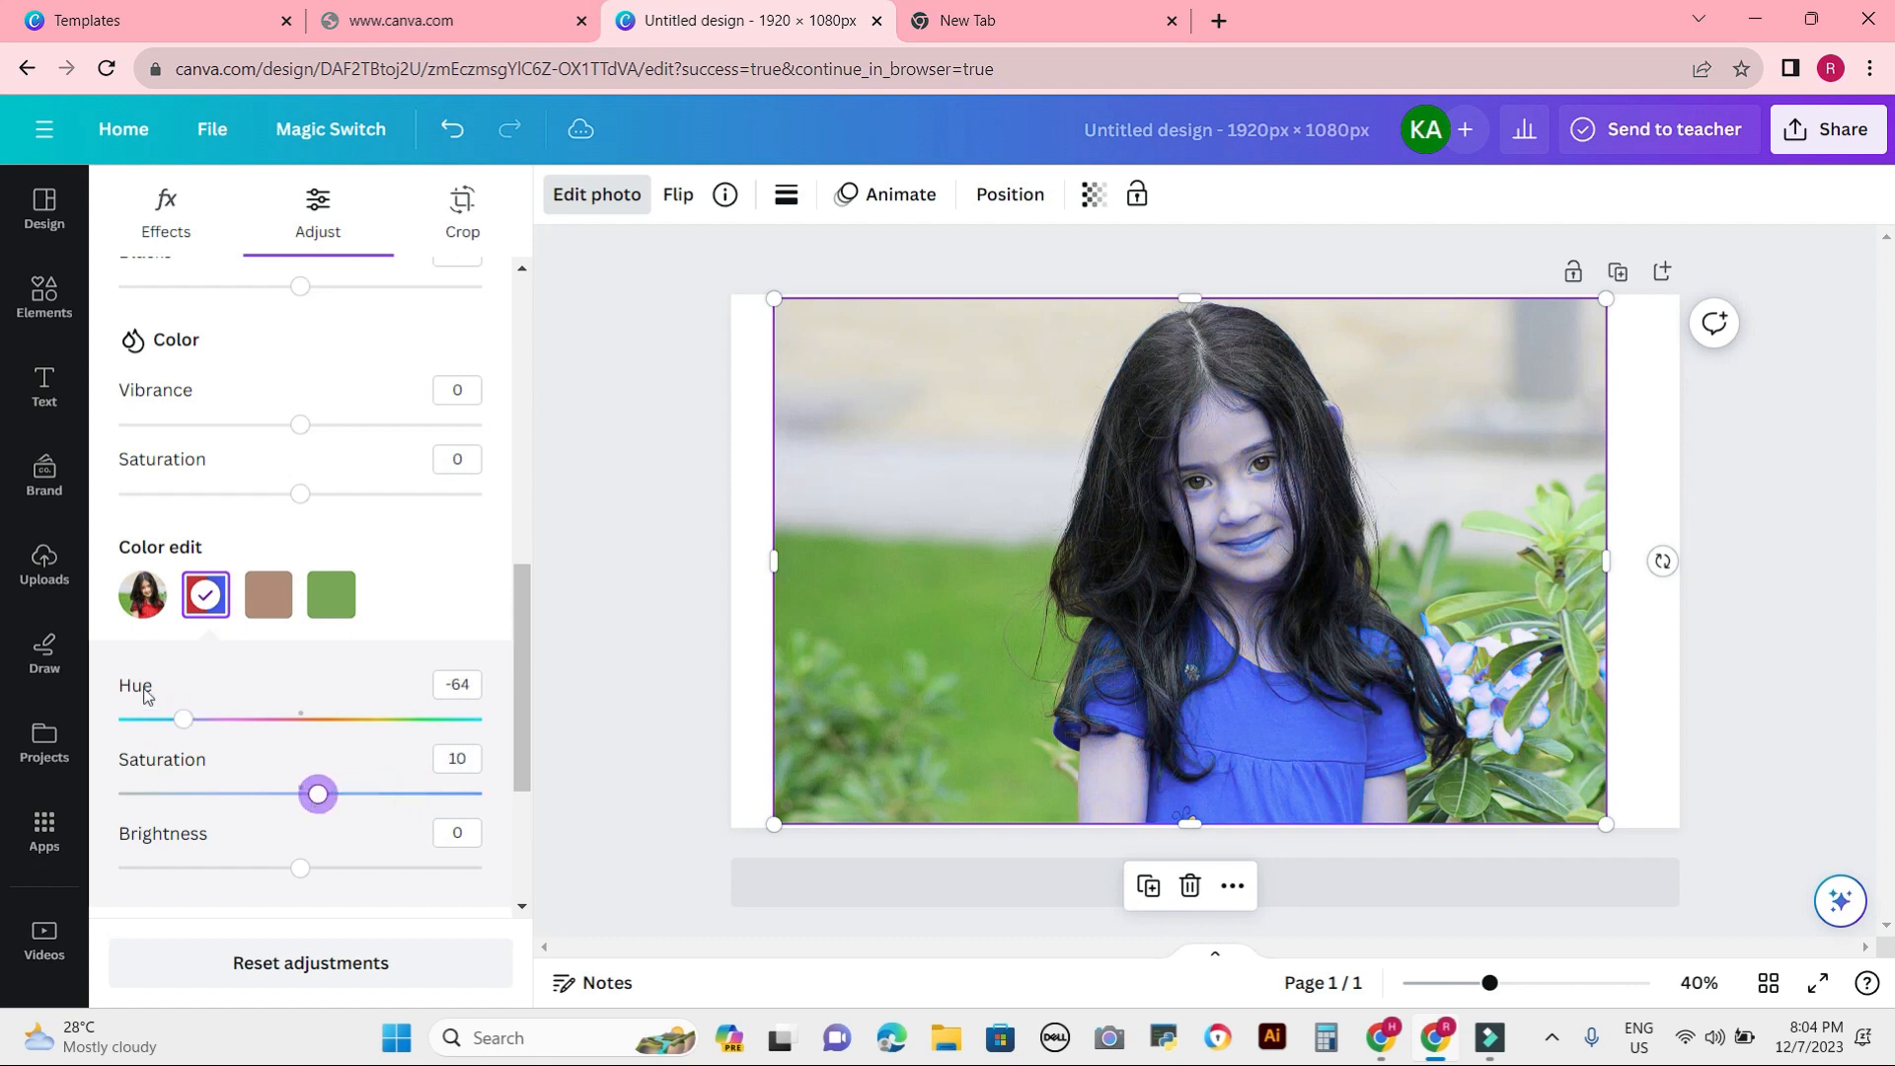
drag(158, 720, 235, 719)
click(933, 463)
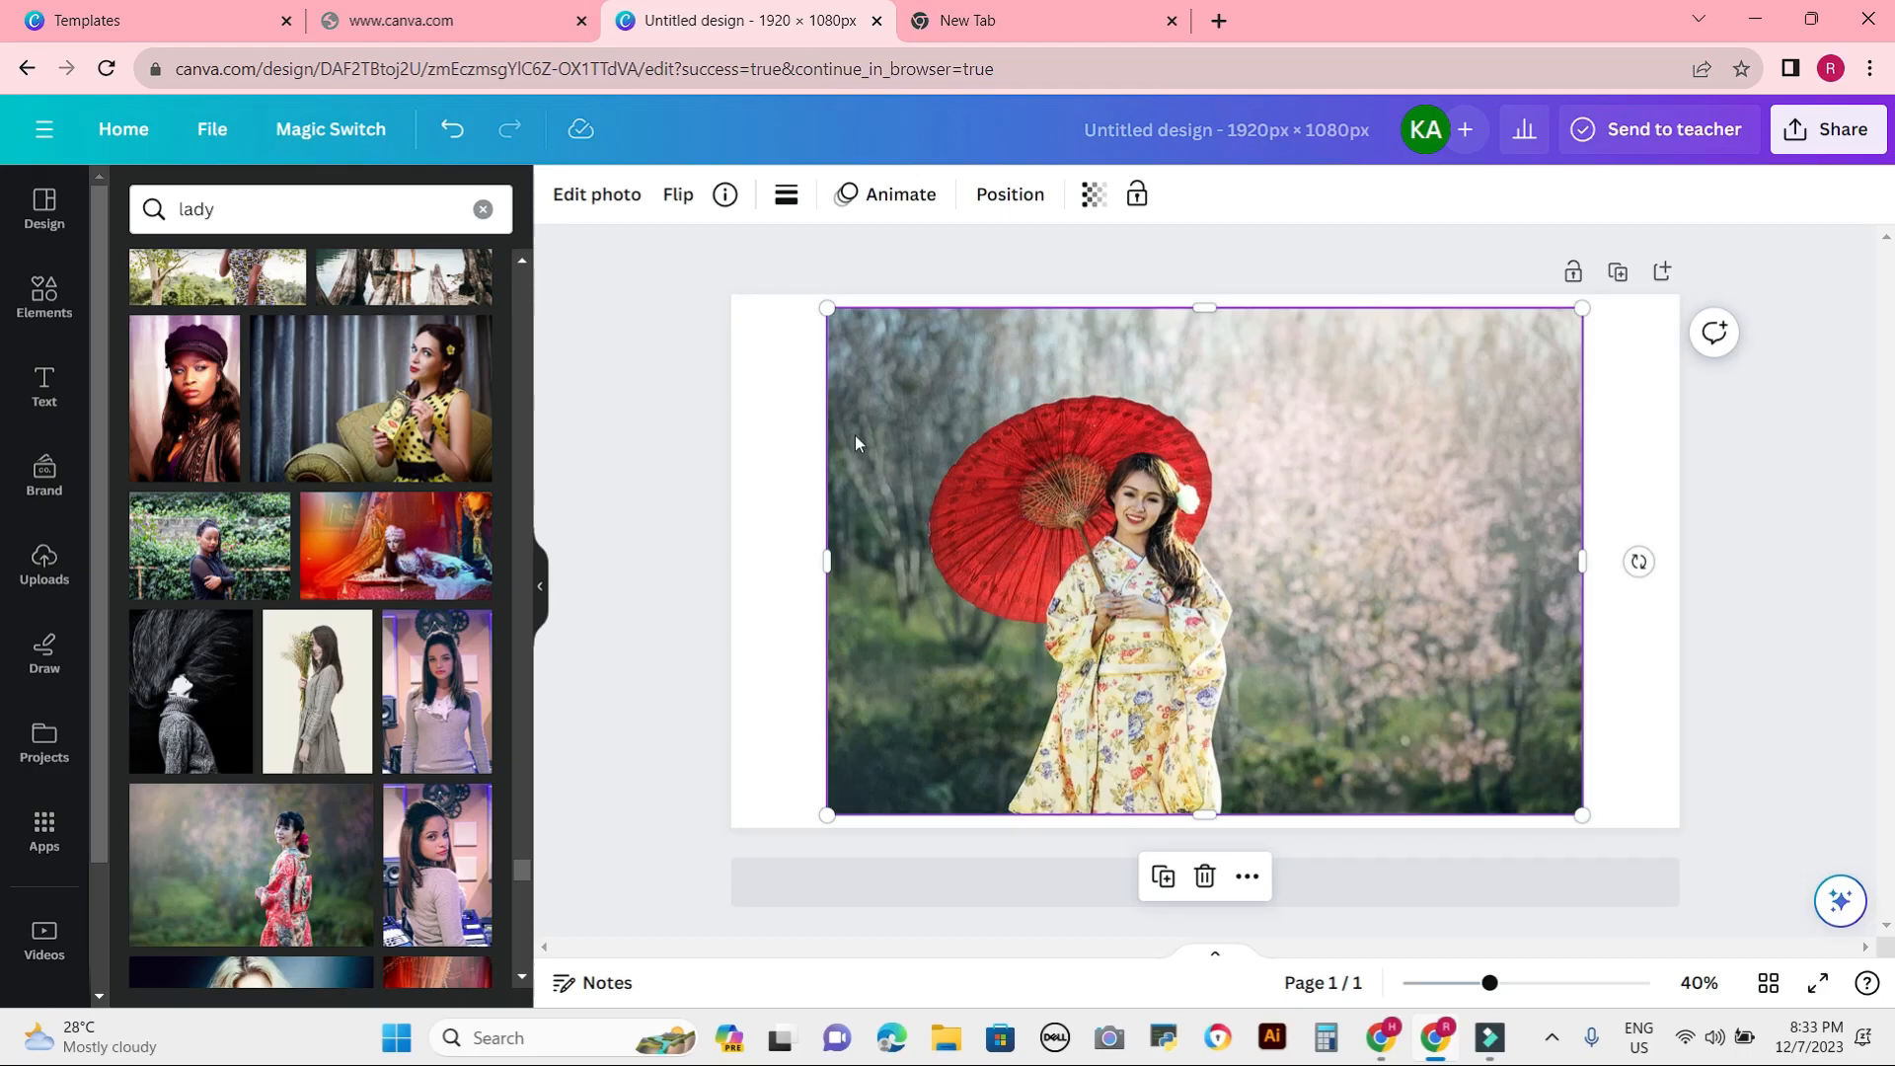
Remove the background from the photo of the woman with the red umbrella.
click(572, 210)
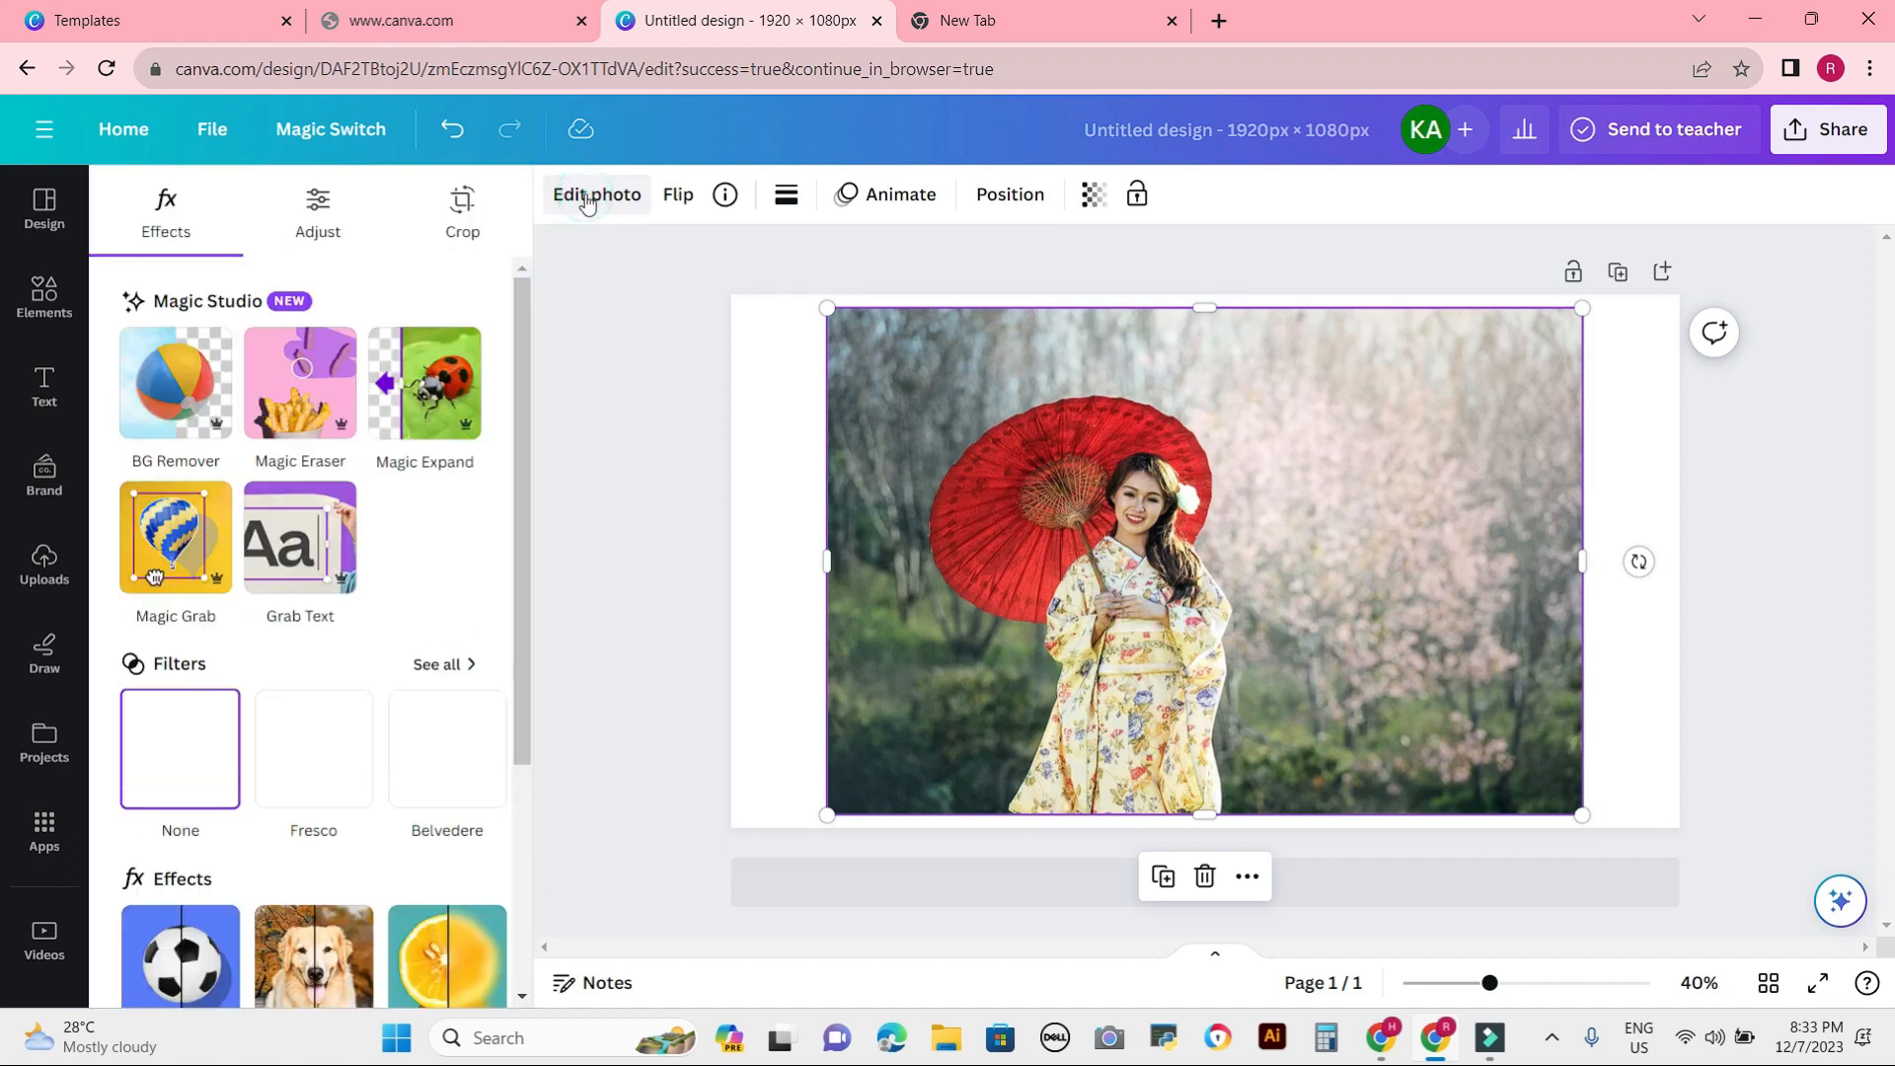
click(168, 384)
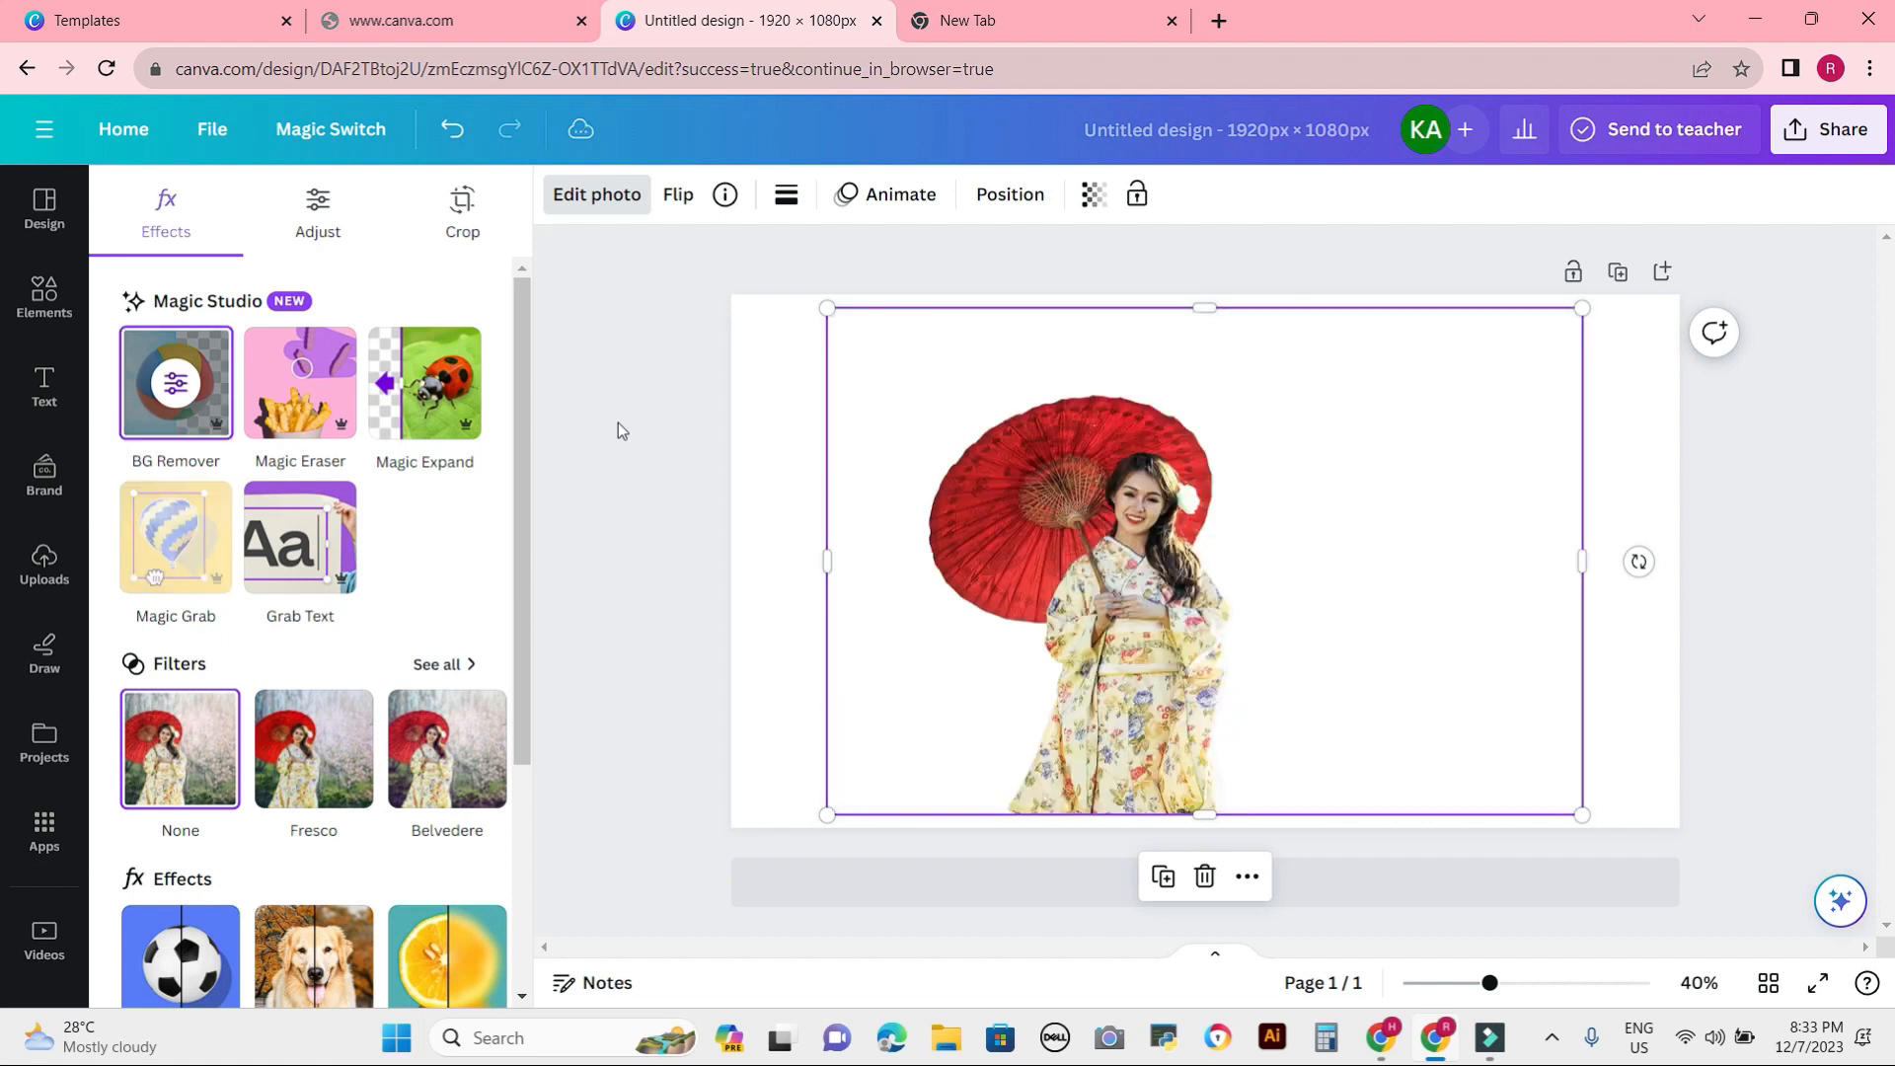
Search the elements for "road" and set the photo of the curving road beside a green hillside as the page background.
text(r)
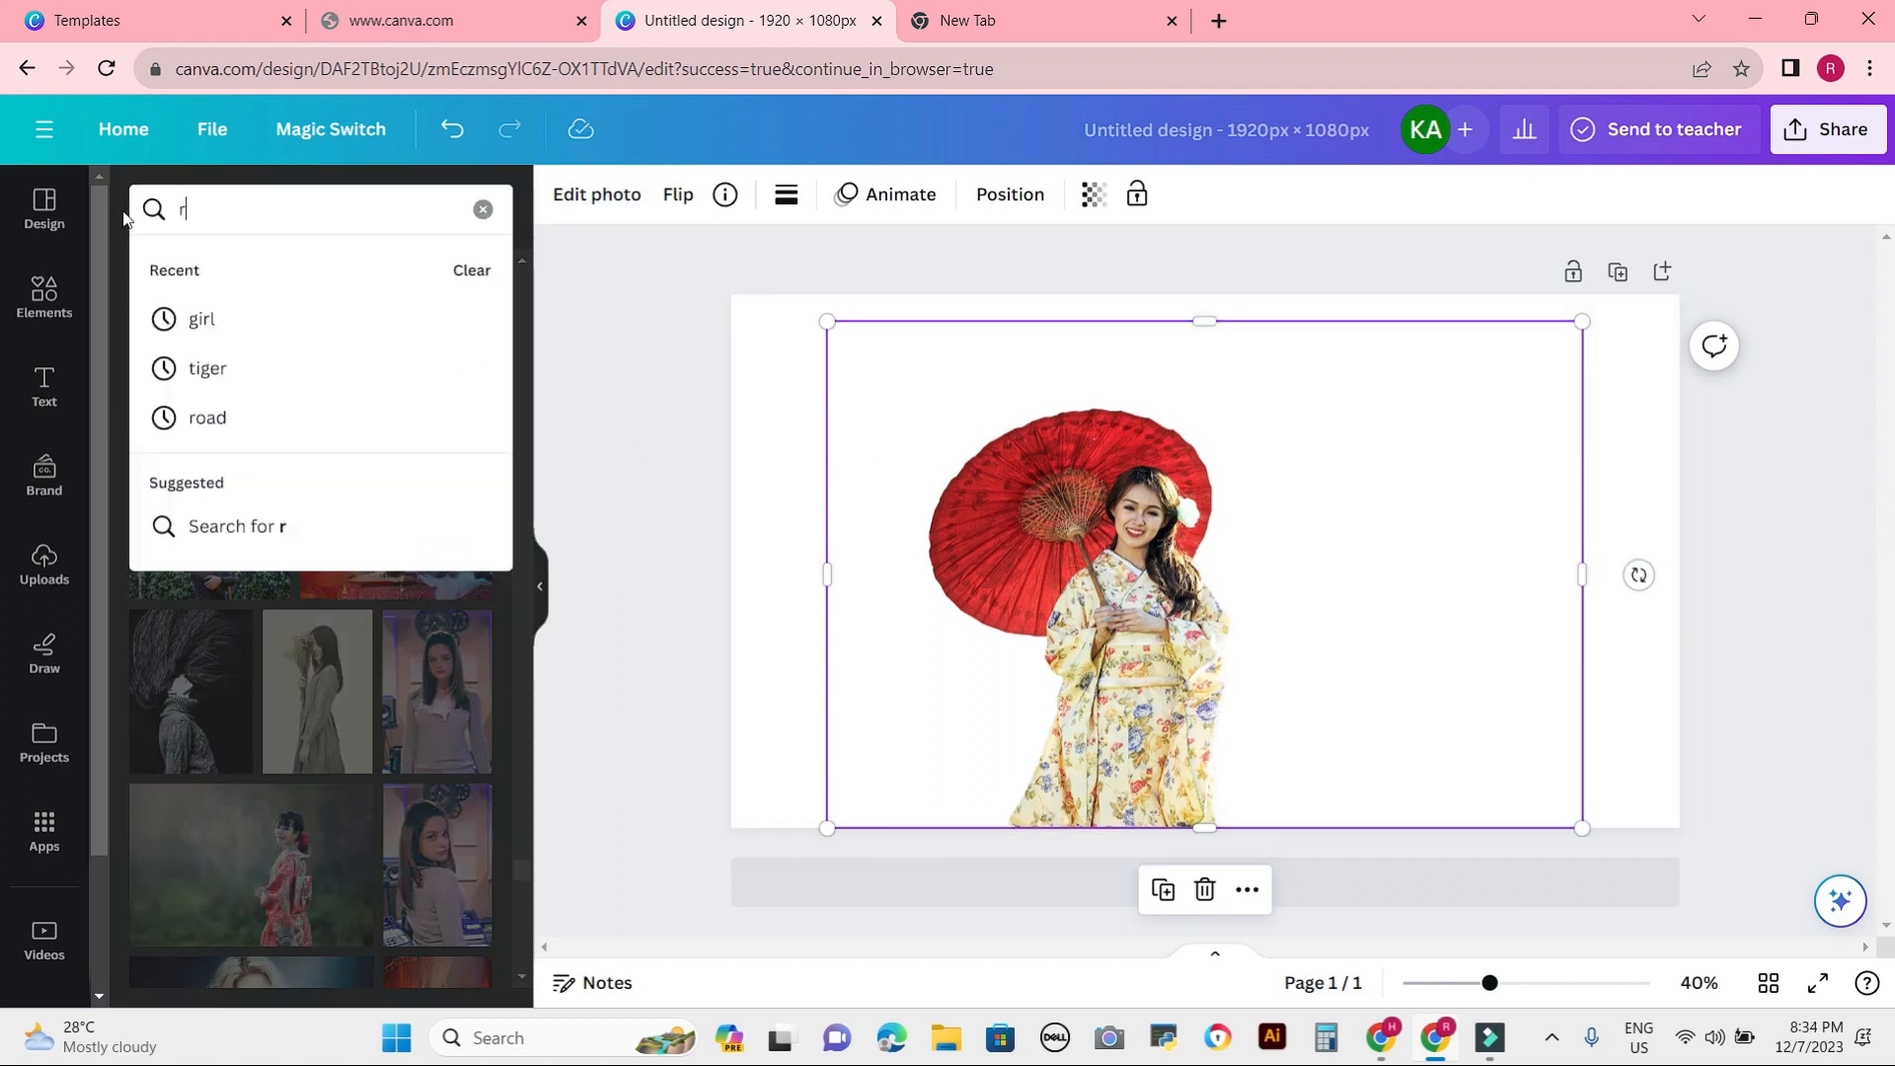
text(oad)
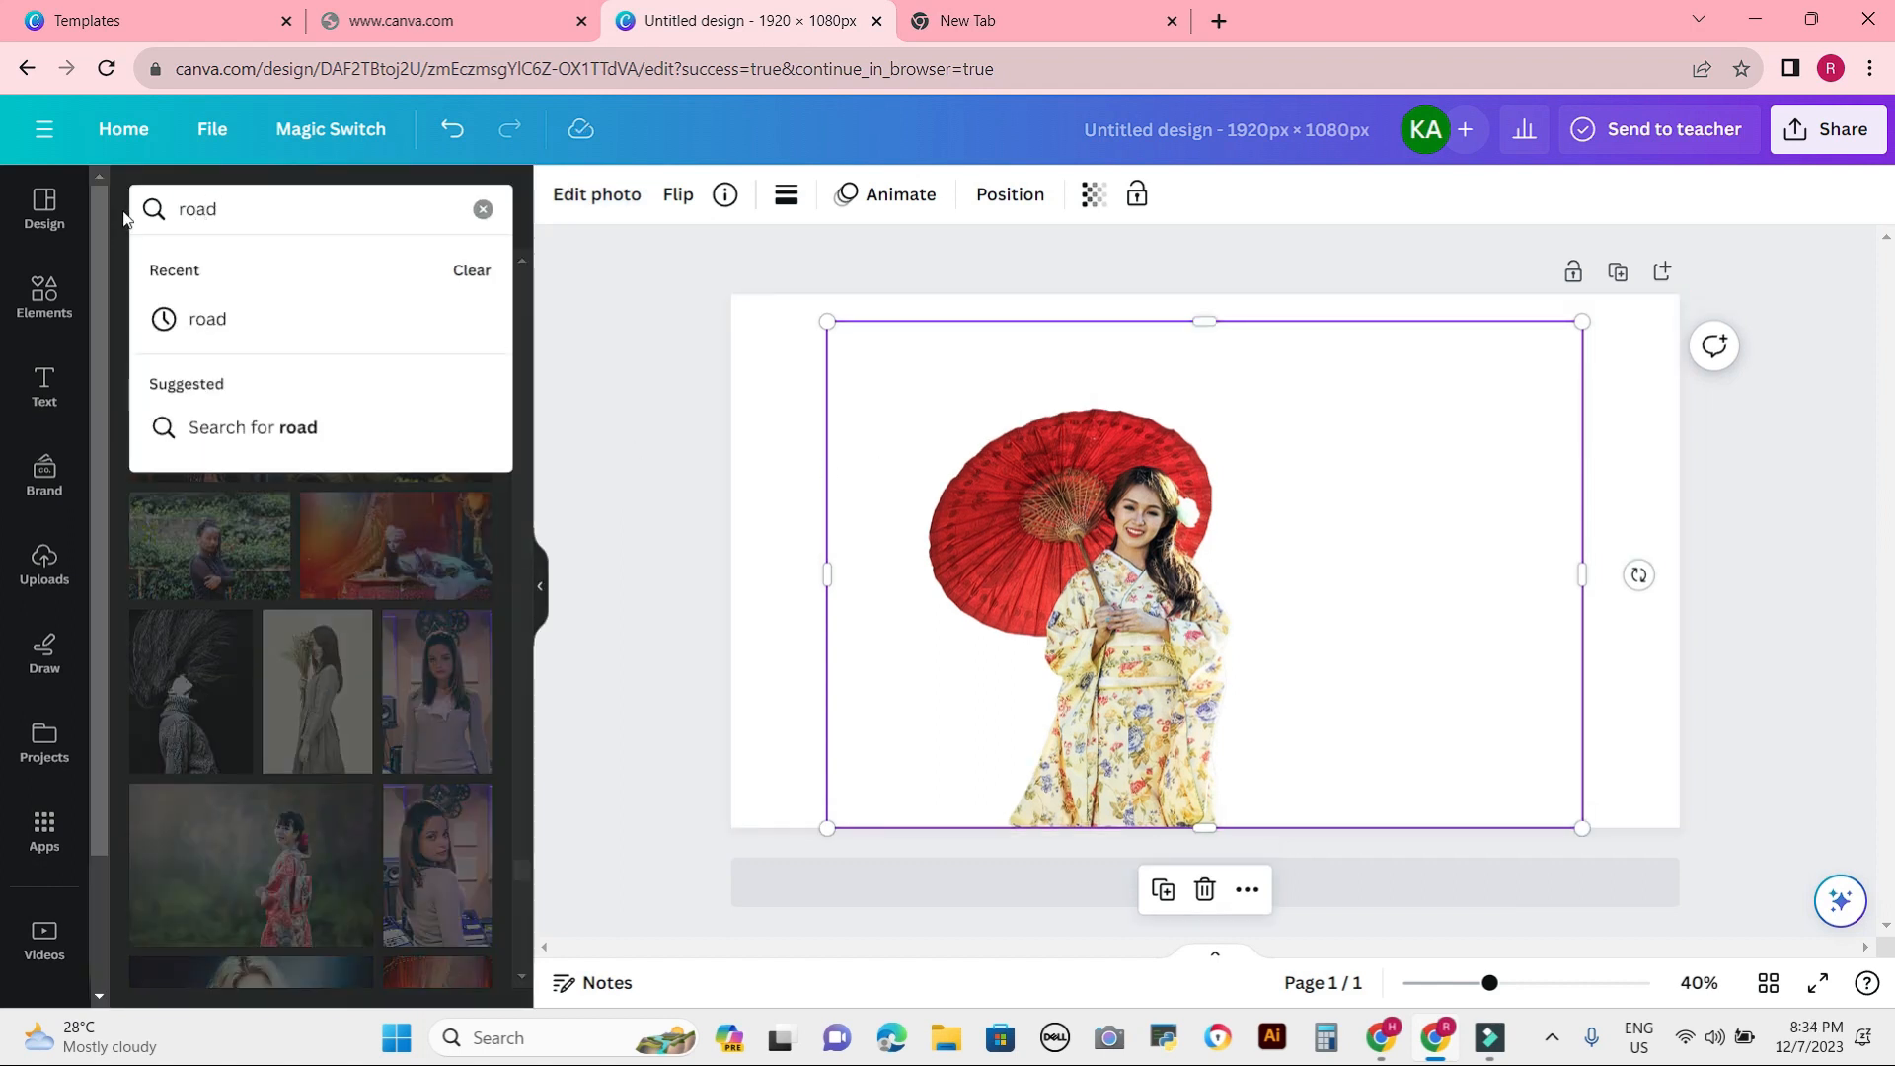
click(211, 318)
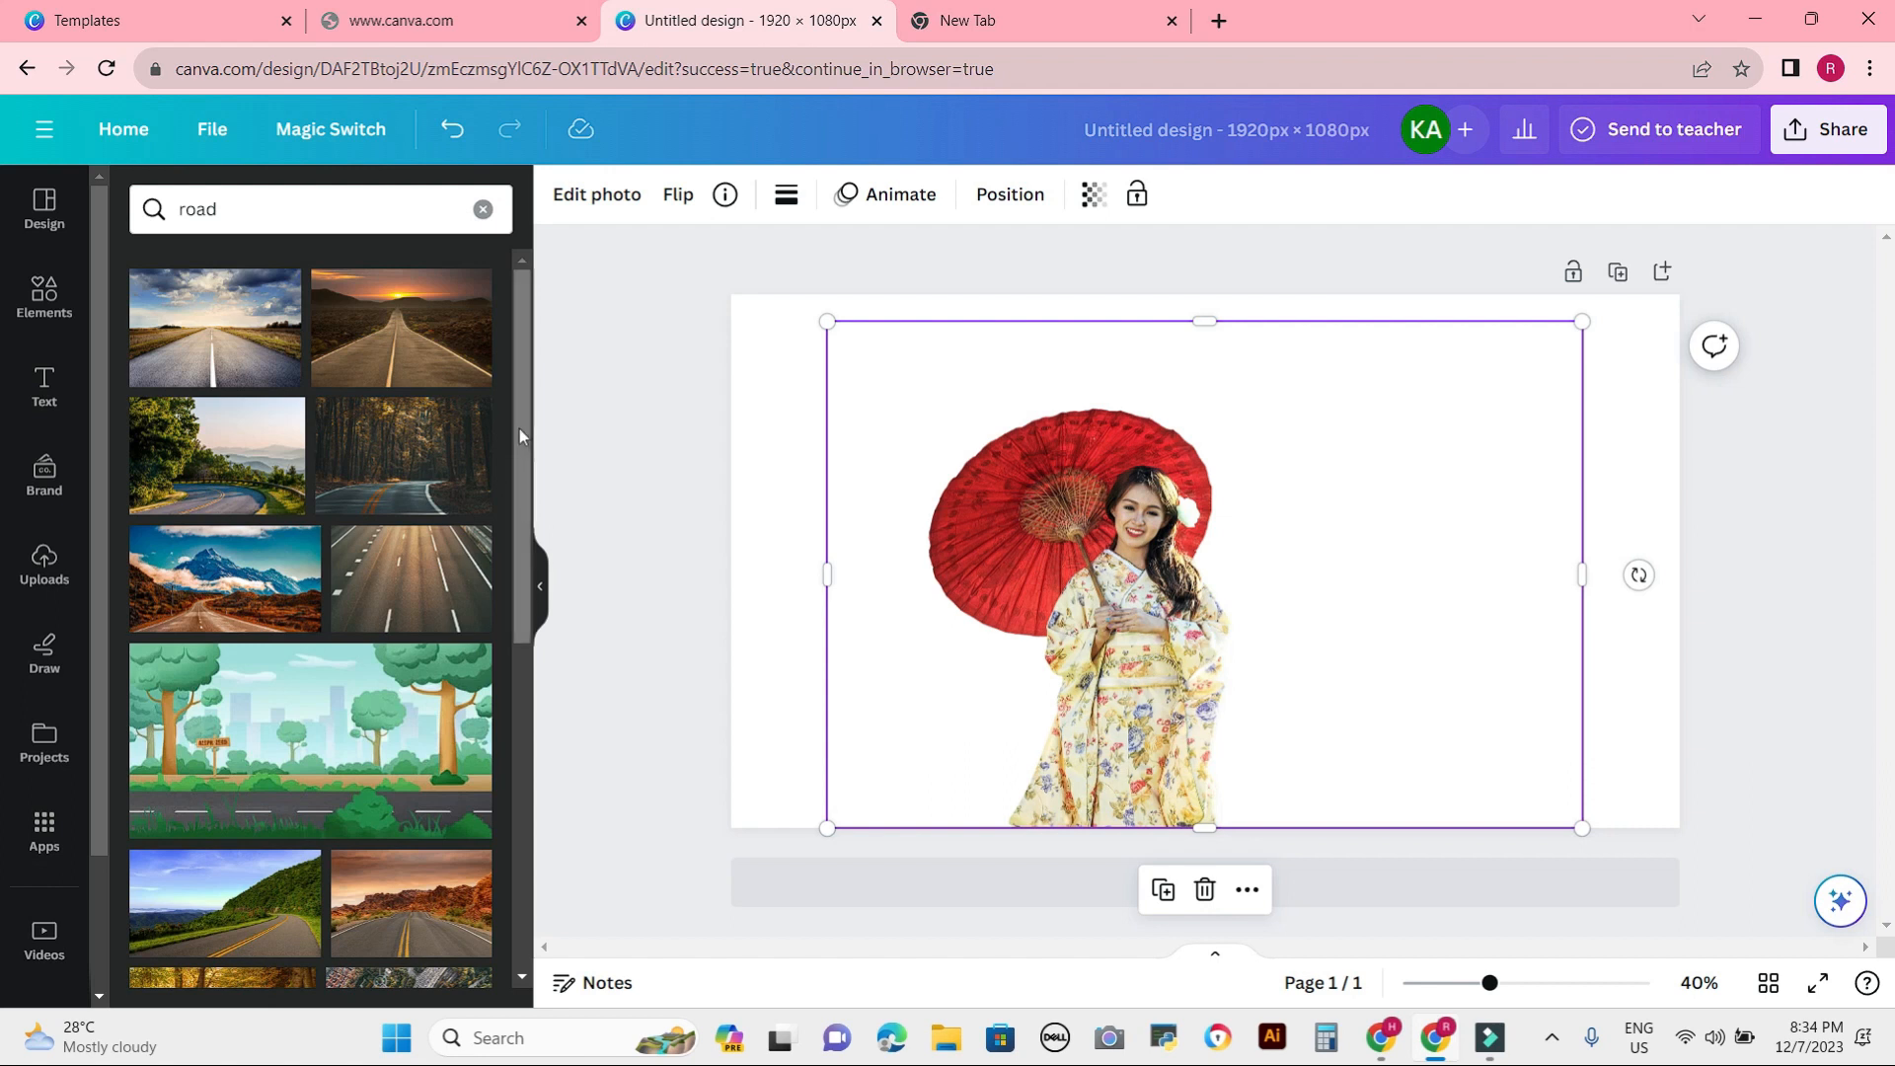
drag(524, 426, 554, 577)
click(244, 612)
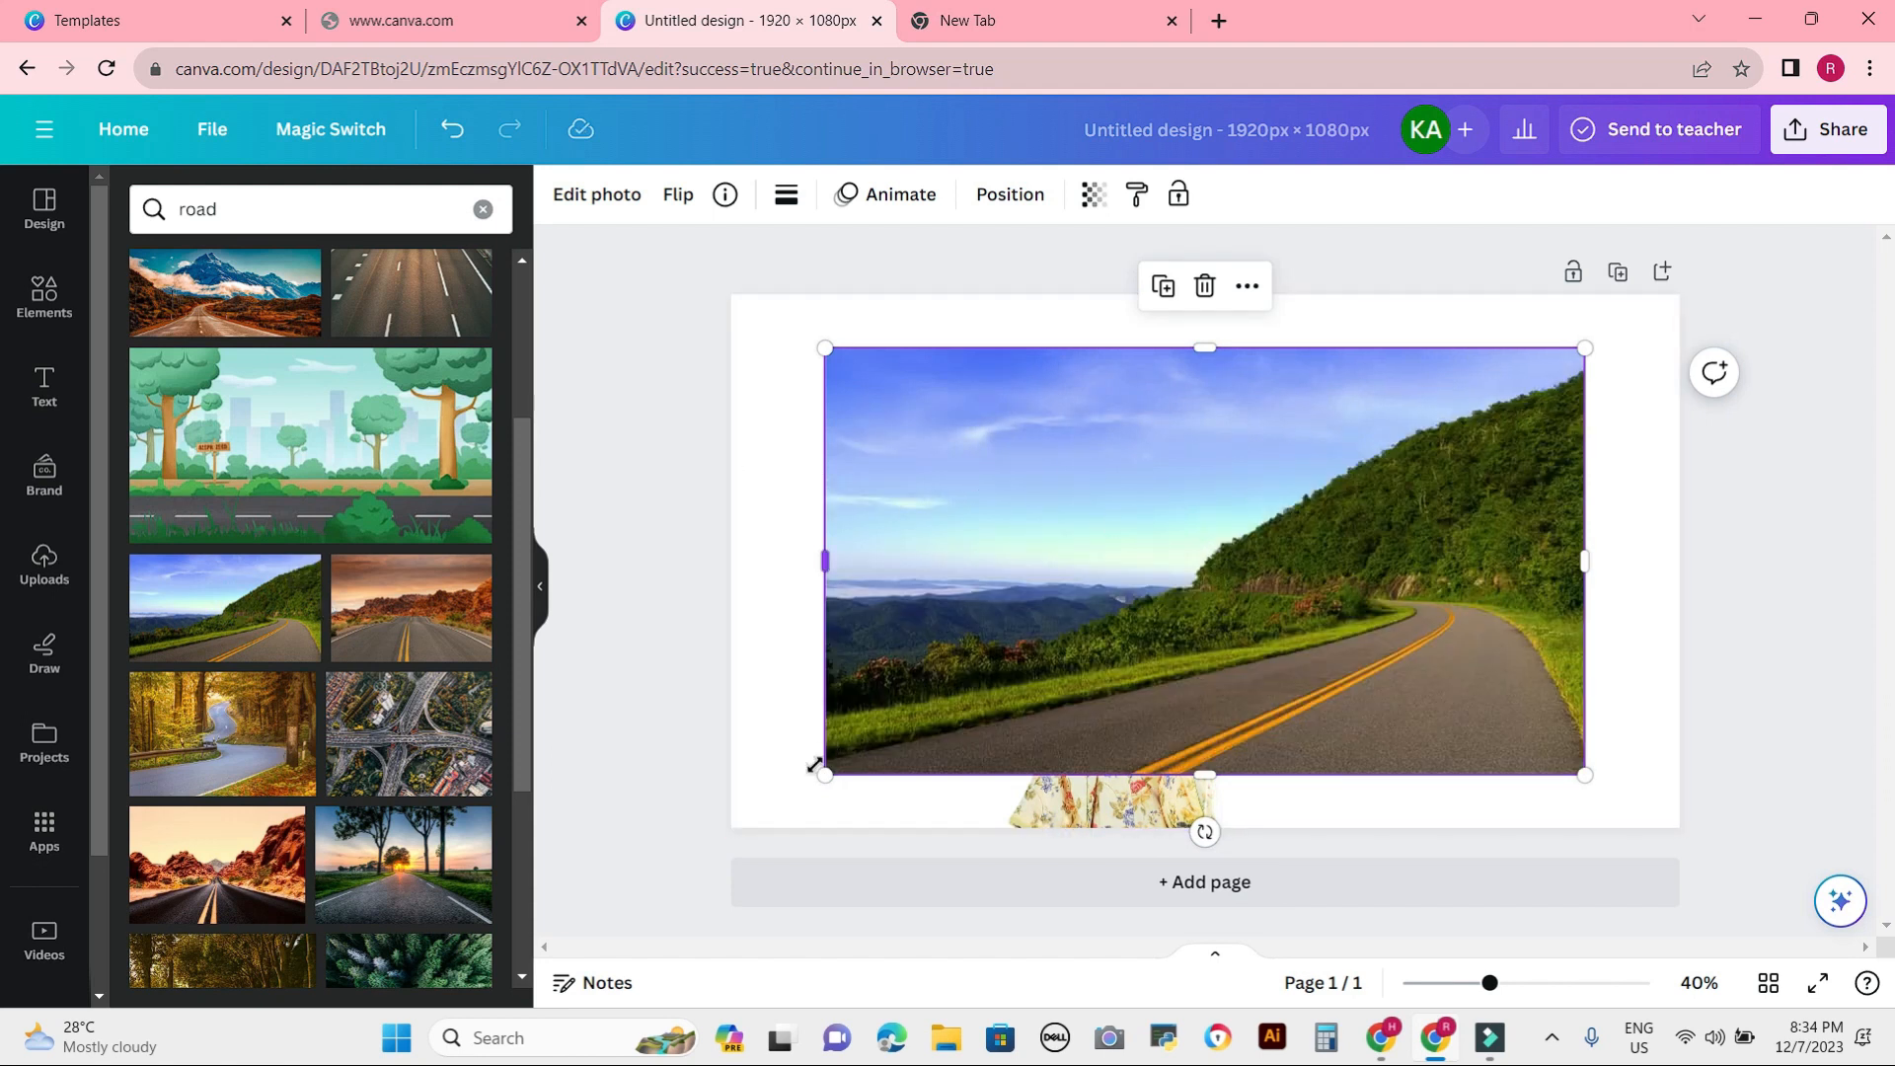
right_click(1098, 584)
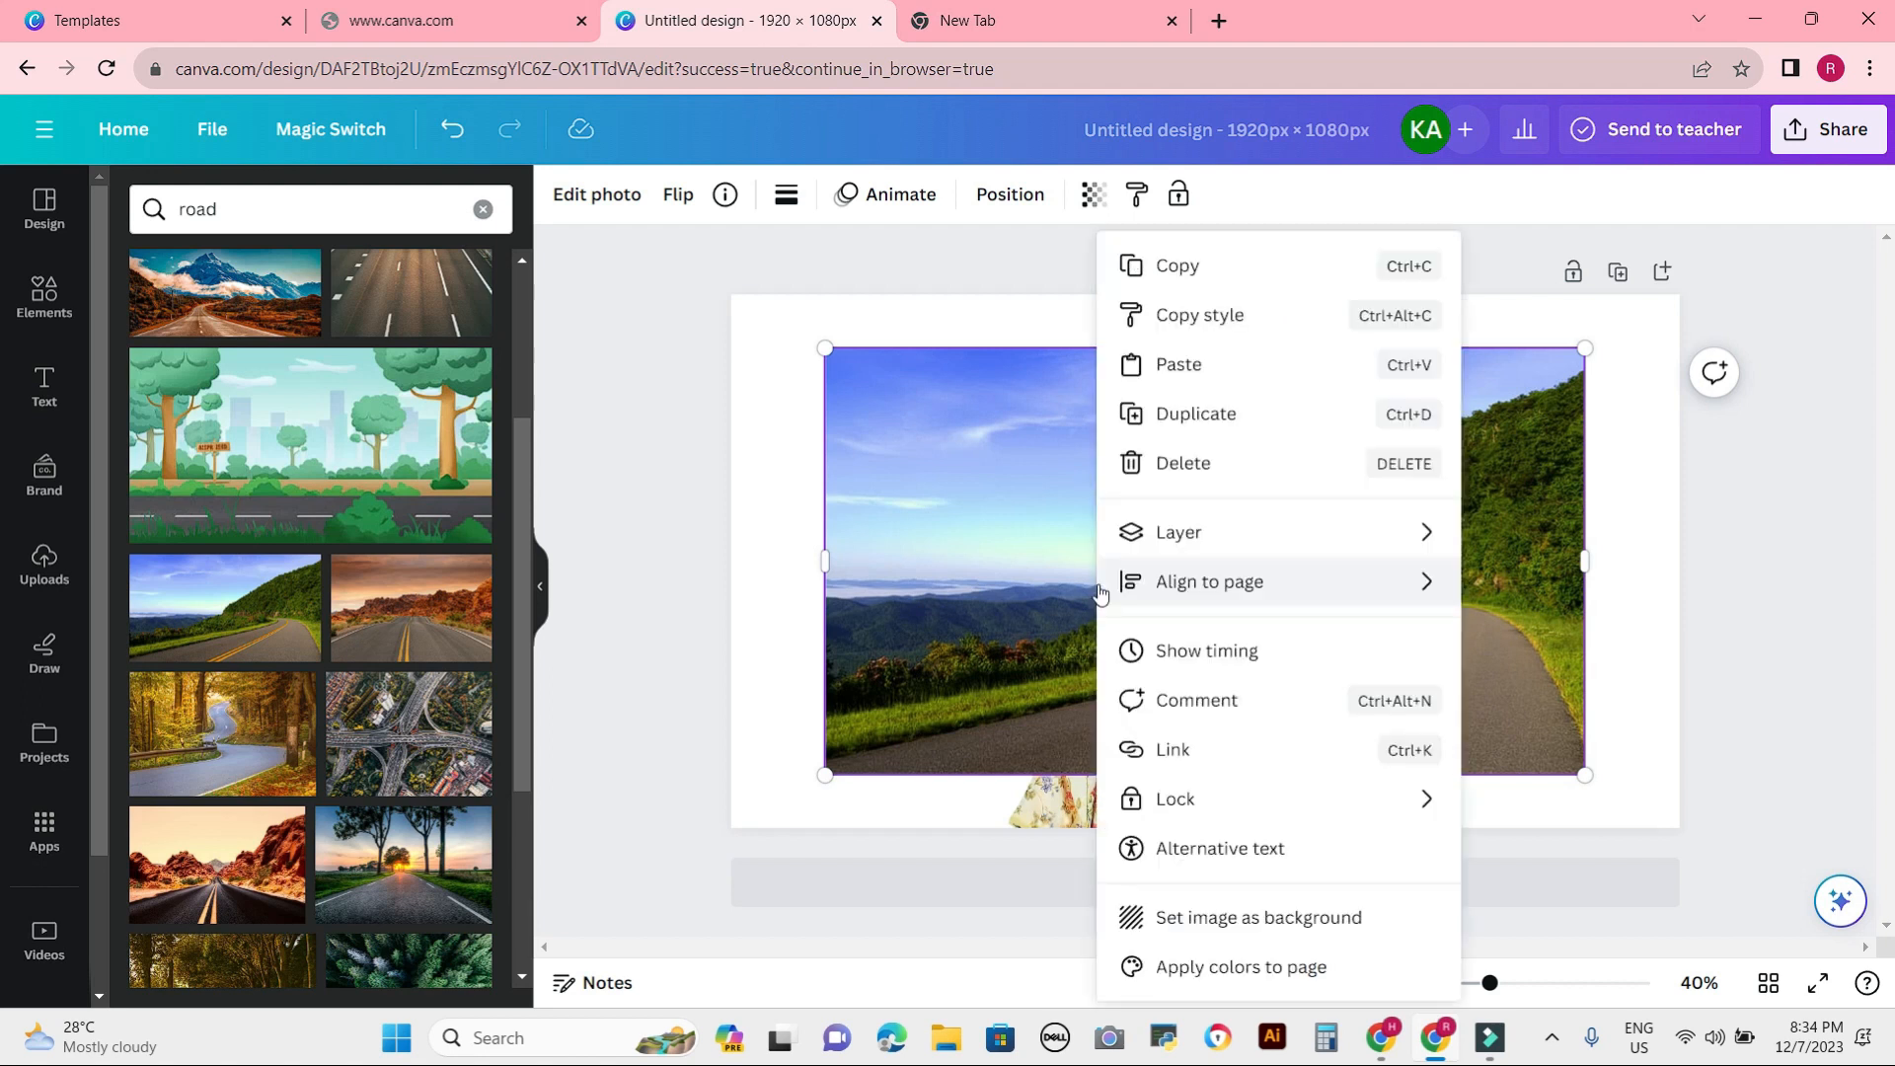
click(1205, 915)
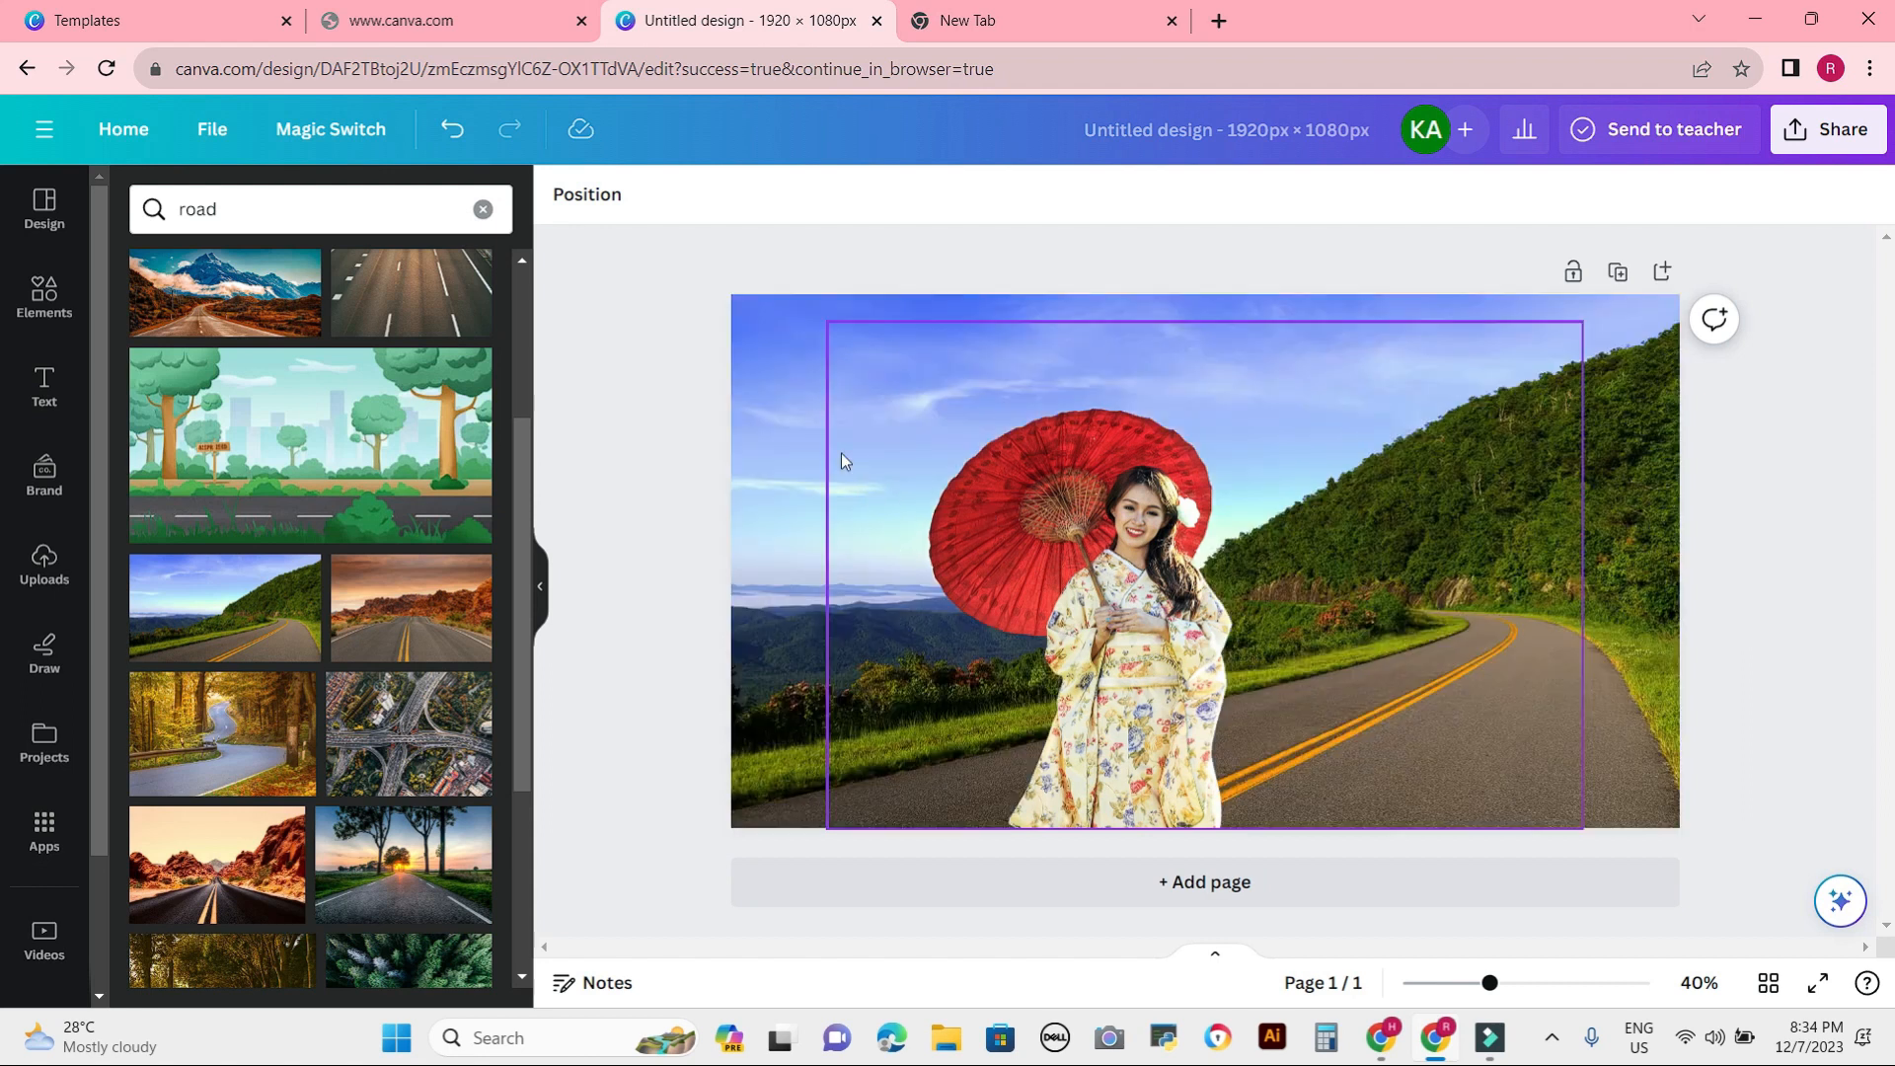
Enlarge the umbrella woman cutout slightly and shift it right so it stands at the page's bottom edge.
click(1030, 470)
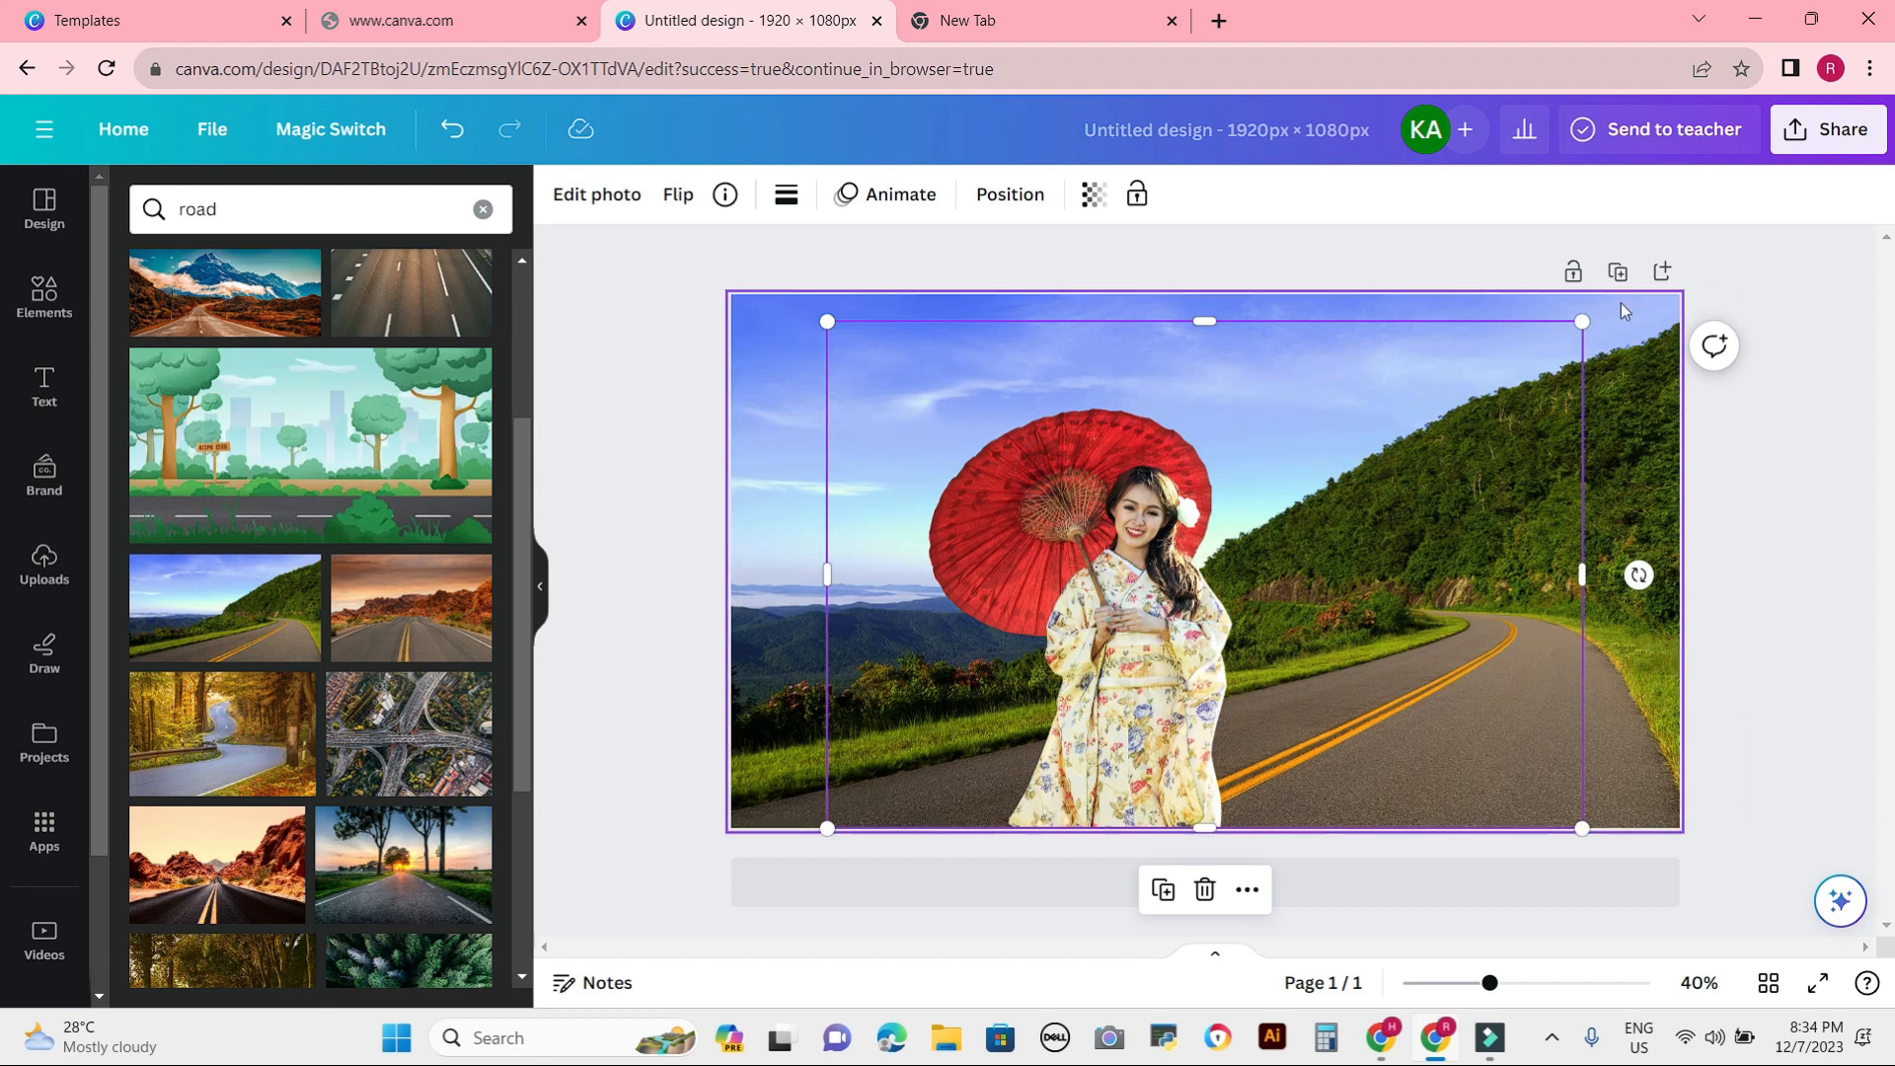
drag(1581, 323, 1625, 289)
drag(1211, 564, 1245, 555)
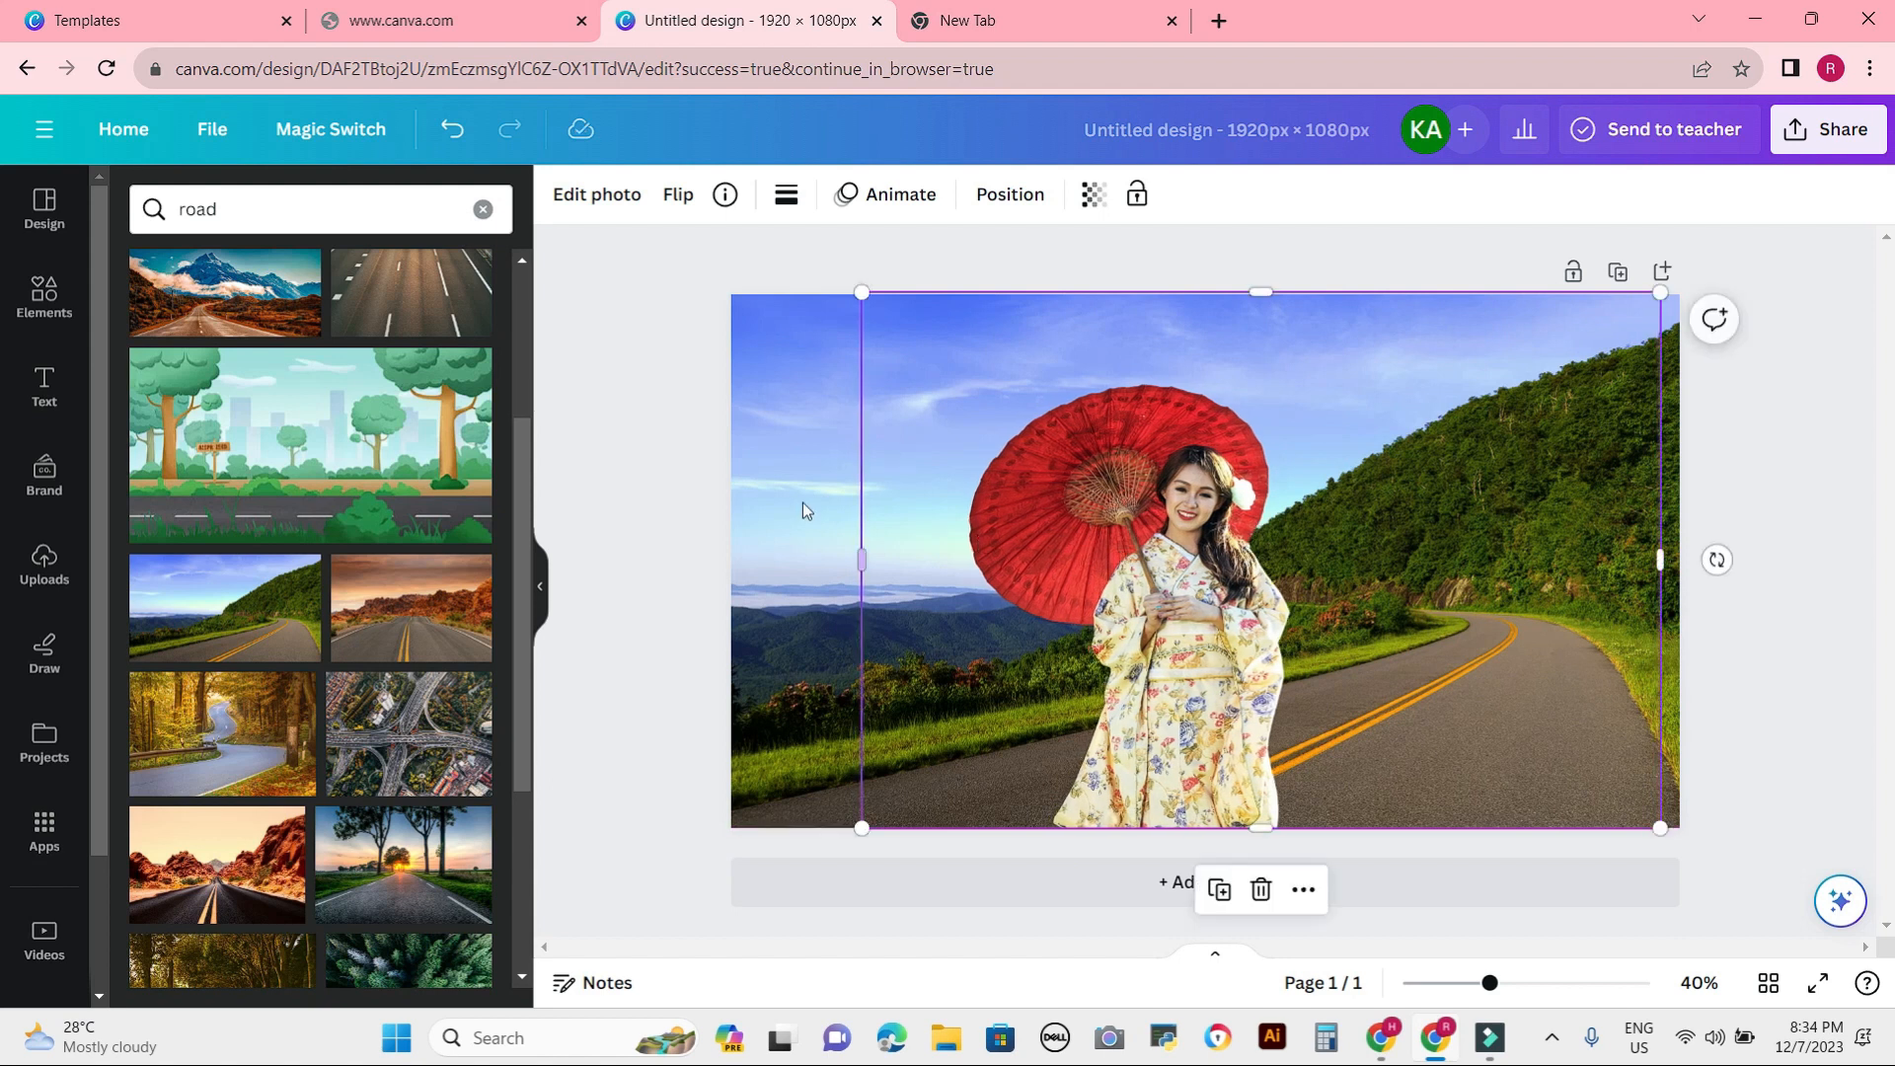
click(663, 493)
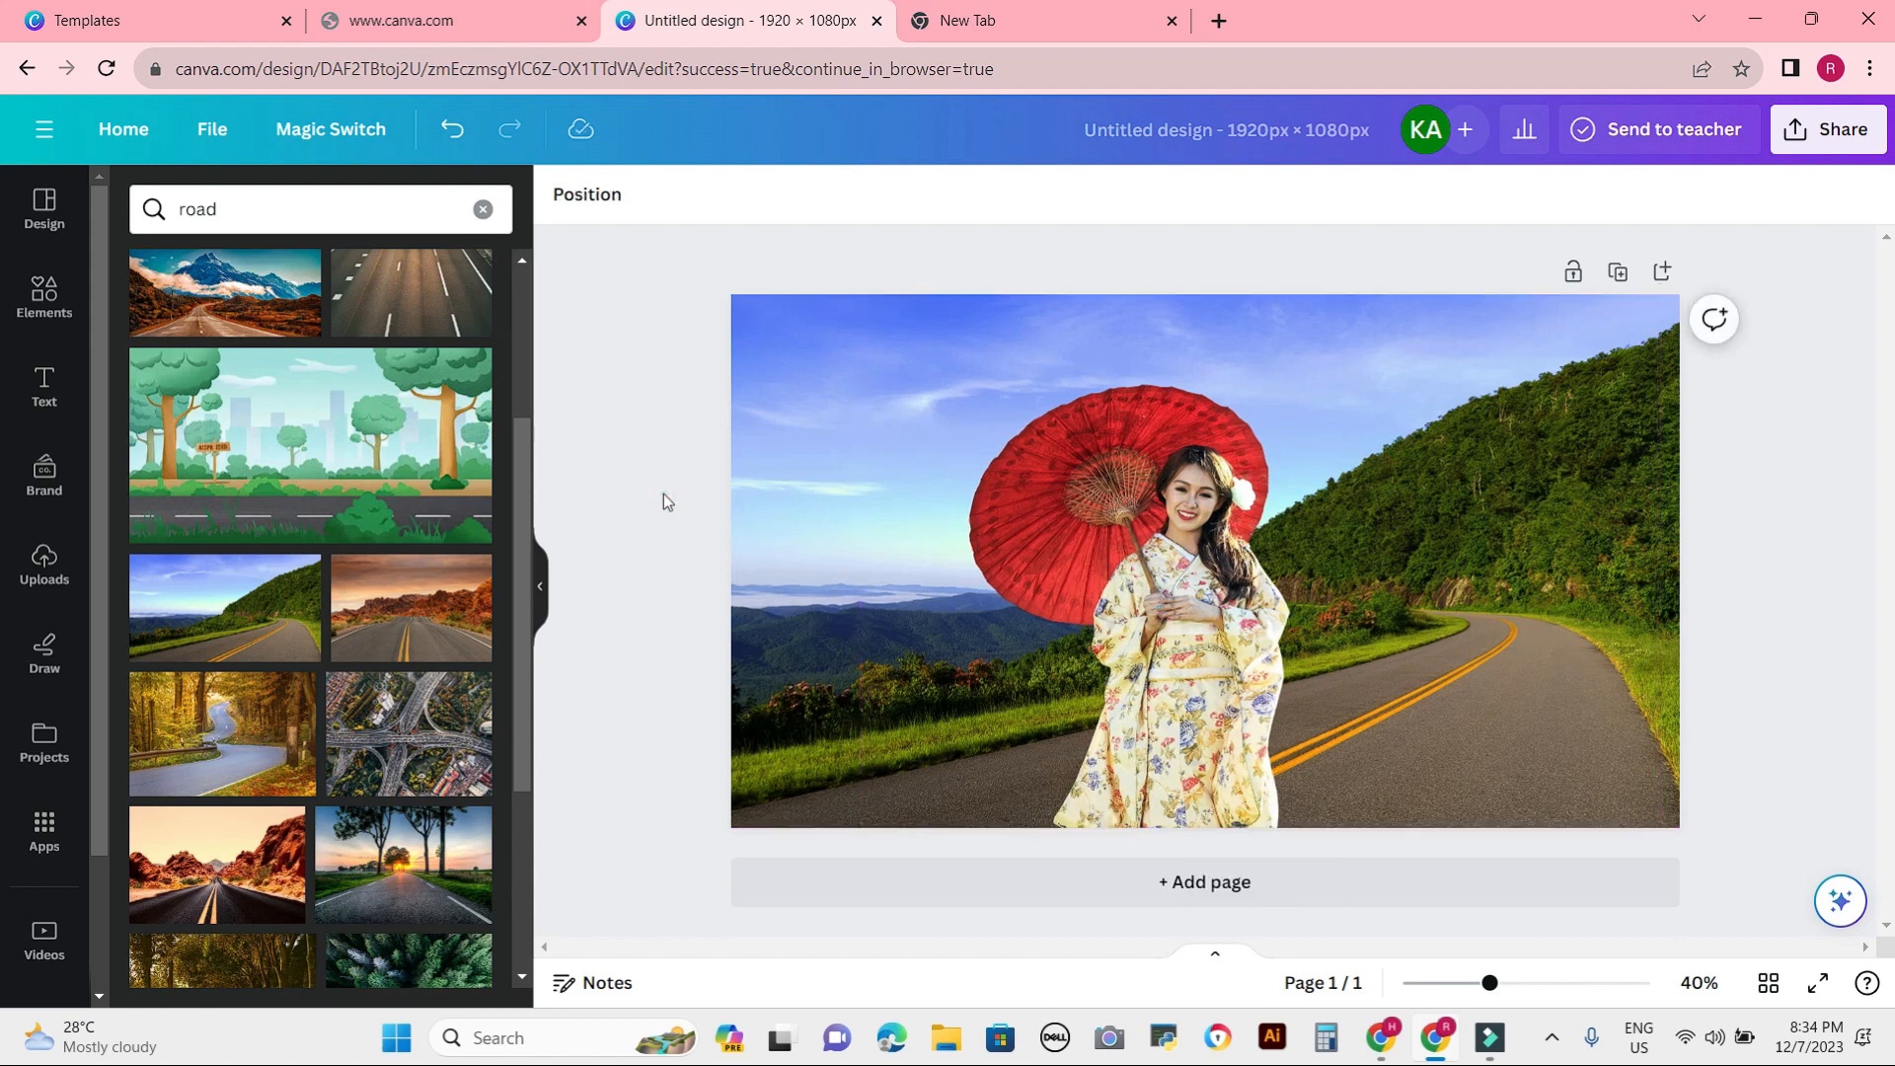